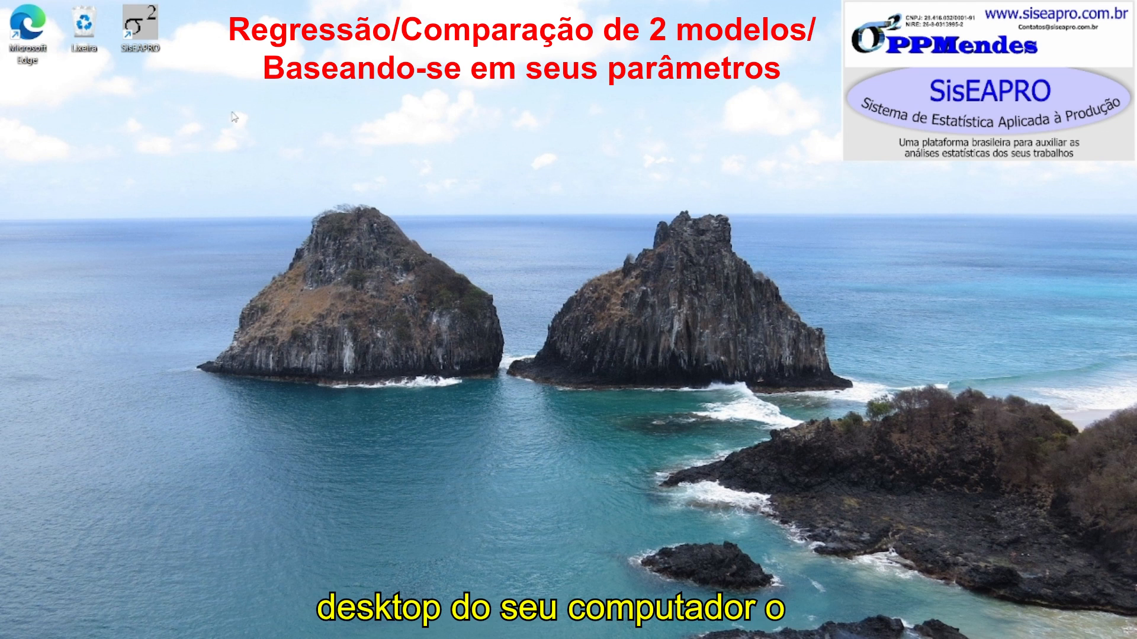
Launch SisEAPRO and open the regression comparison of two models based on their parameters.
{"action": "double_click", "coordinate": [139, 24]}
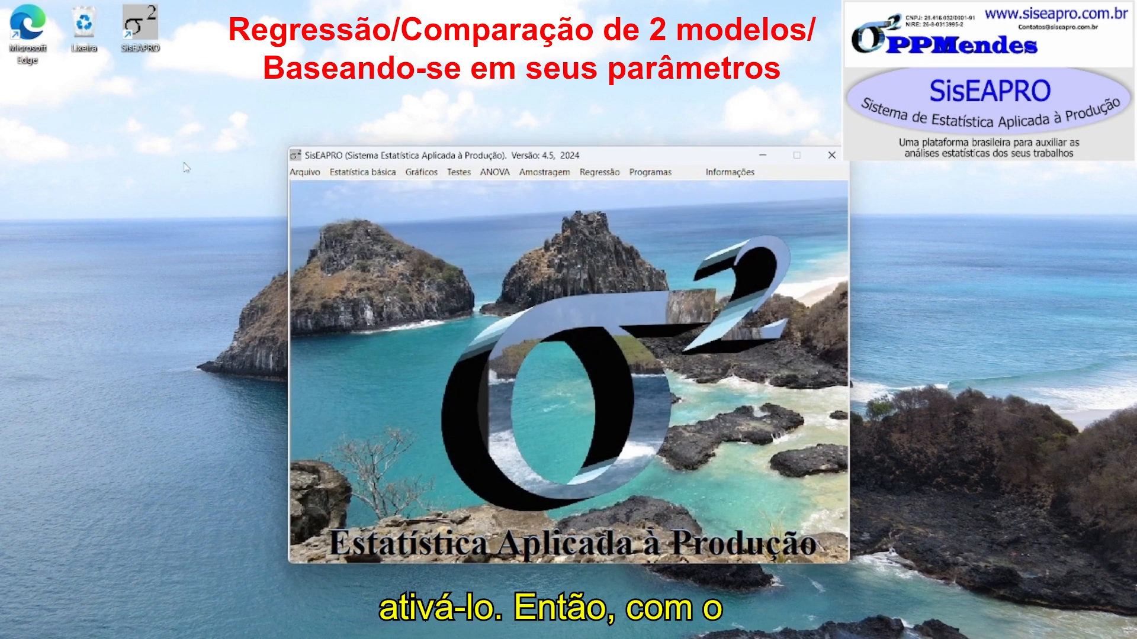
{"action": "left_click_drag", "start_coordinate": [434, 156], "coordinate": [312, 127]}
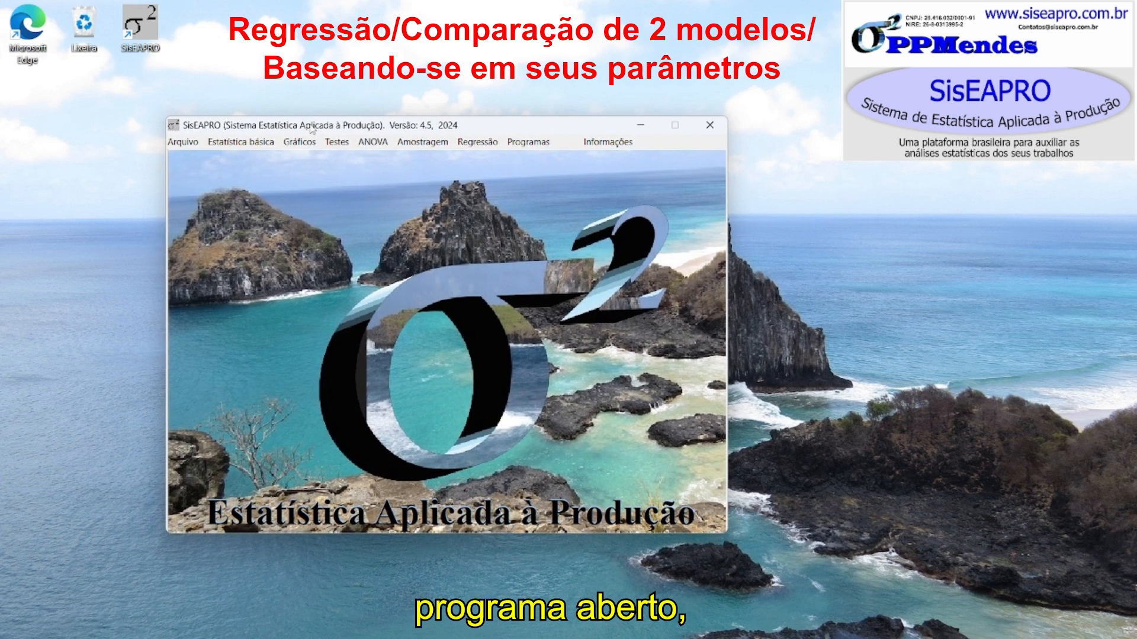
{"action": "left_click", "coordinate": [480, 146]}
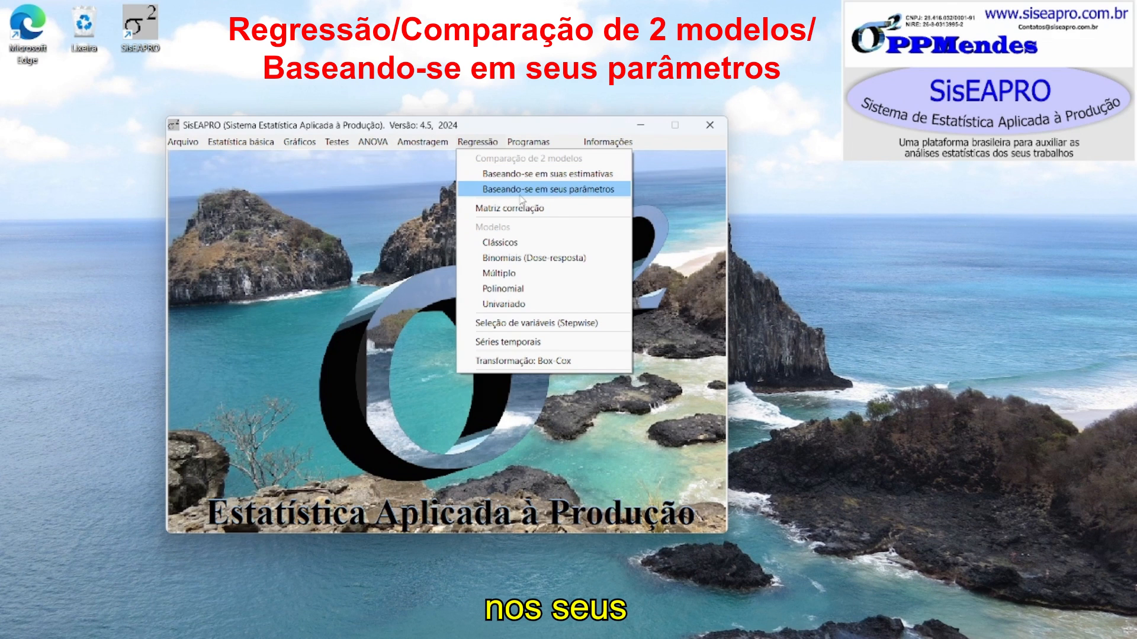
{"action": "left_click", "coordinate": [573, 190]}
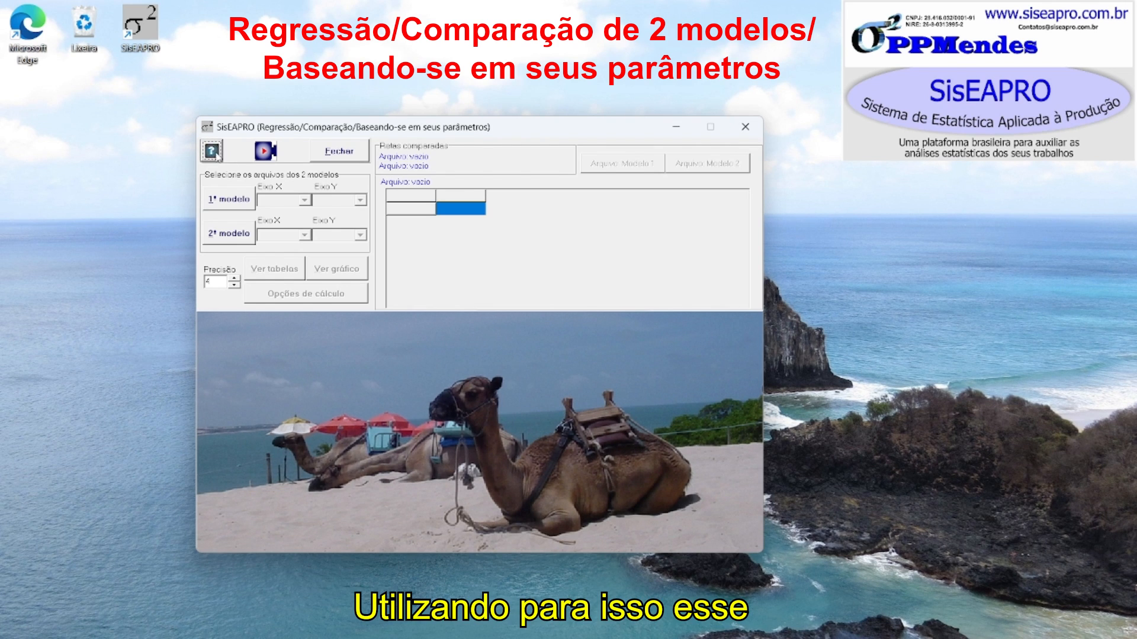
Open the help for this comparison and read the hypotheses and formulas for equal intercepts, equal slopes and coincident lines.
{"action": "left_click", "coordinate": [212, 151]}
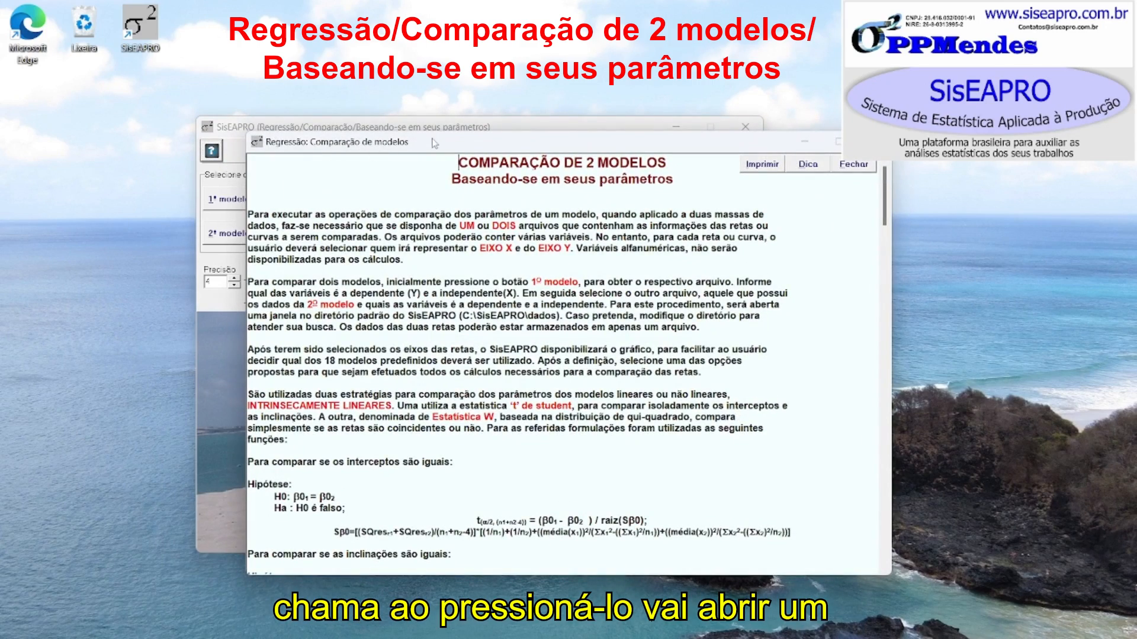
{"action": "left_click_drag", "start_coordinate": [447, 145], "coordinate": [370, 120]}
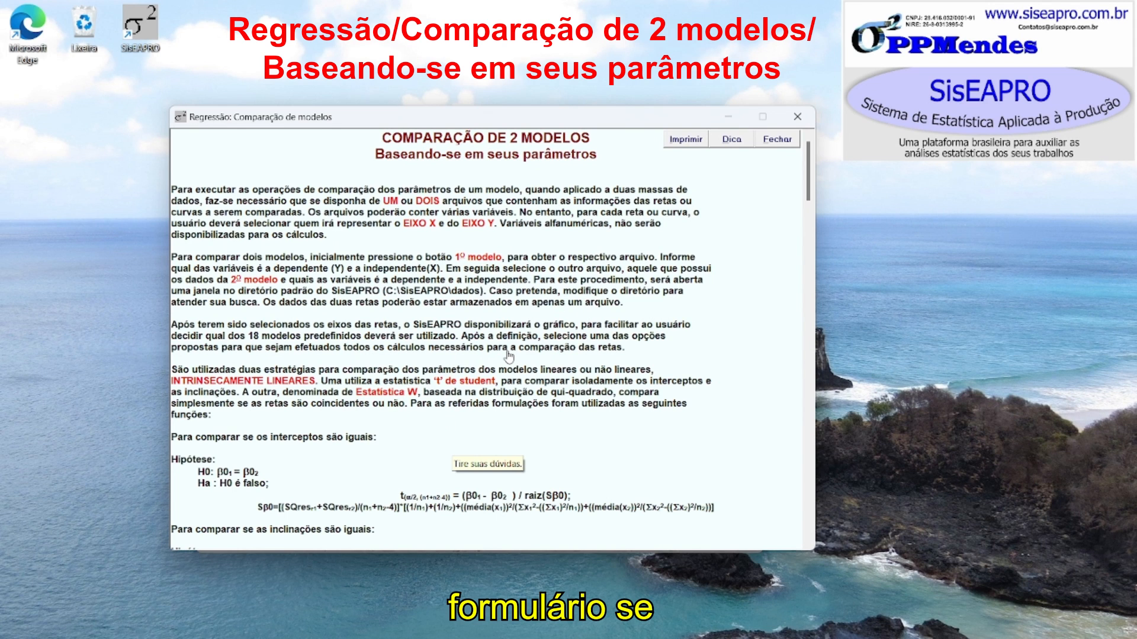
{"action": "scroll", "coordinate": [507, 356], "scroll_direction": "down", "scroll_amount": 3}
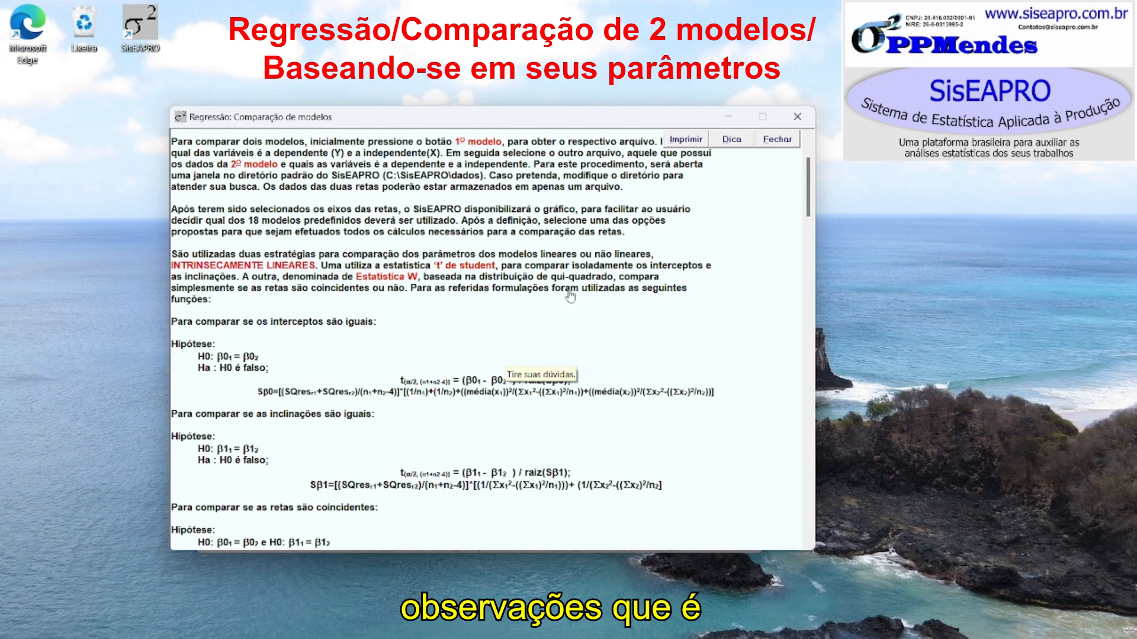
{"action": "scroll", "coordinate": [382, 358], "scroll_direction": "down", "scroll_amount": 4}
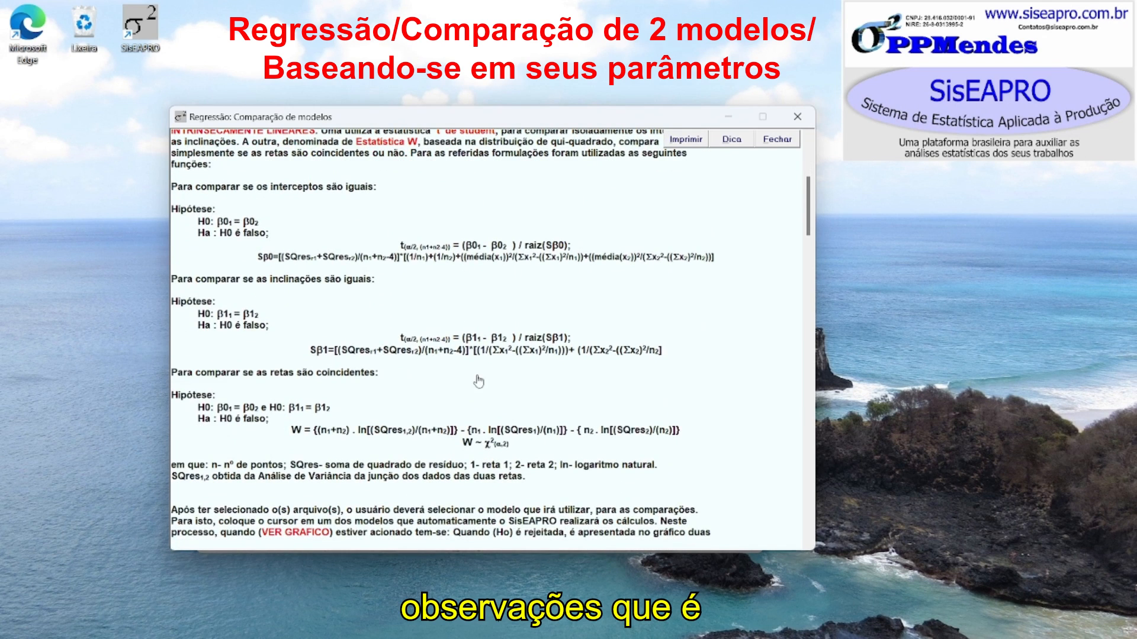
{"action": "scroll", "coordinate": [526, 412], "scroll_direction": "down", "scroll_amount": 2}
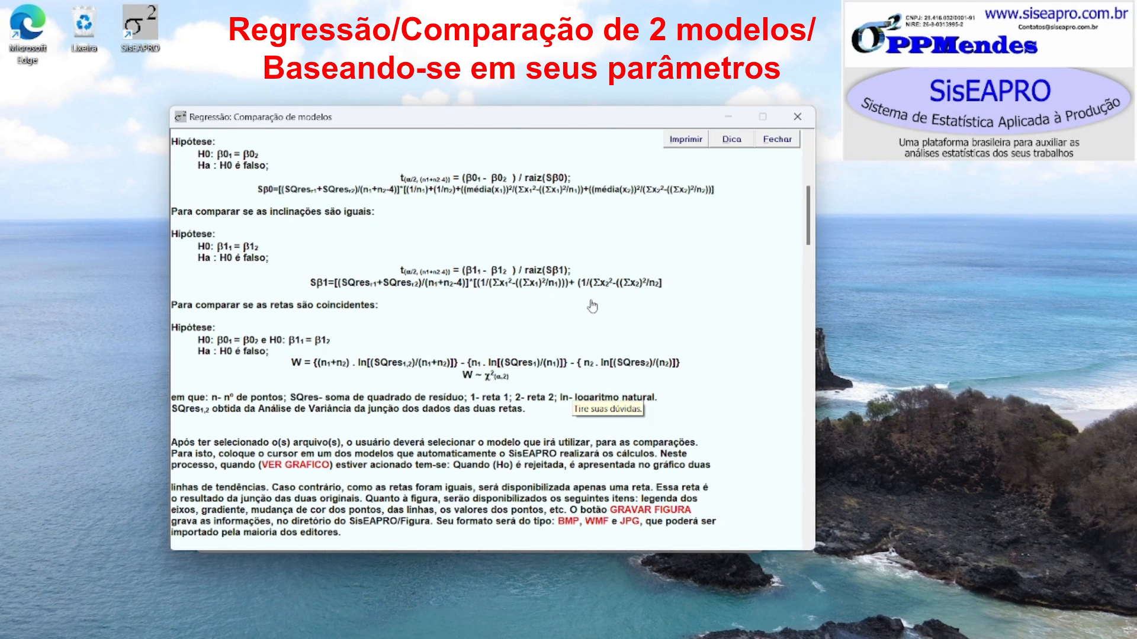
{"action": "scroll", "coordinate": [593, 306], "scroll_direction": "up", "scroll_amount": 1}
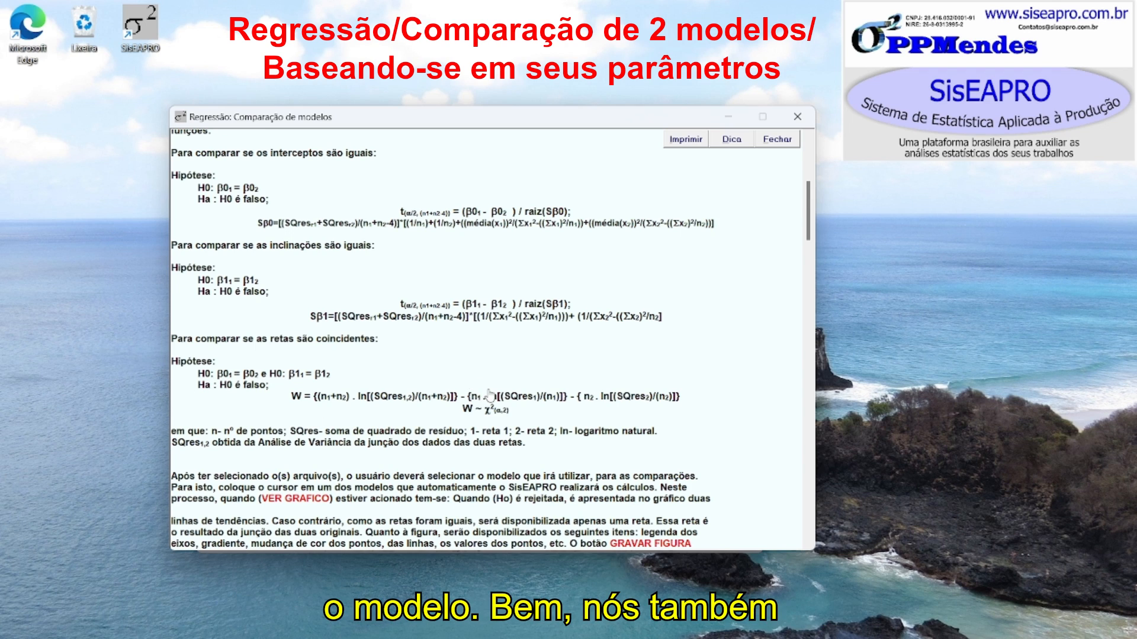
Examine the help's worked example and its data table with variables x1, y1, x2 and y2.
{"action": "scroll", "coordinate": [484, 396], "scroll_direction": "down", "scroll_amount": 5}
{"action": "scroll", "coordinate": [484, 395], "scroll_direction": "down", "scroll_amount": 5}
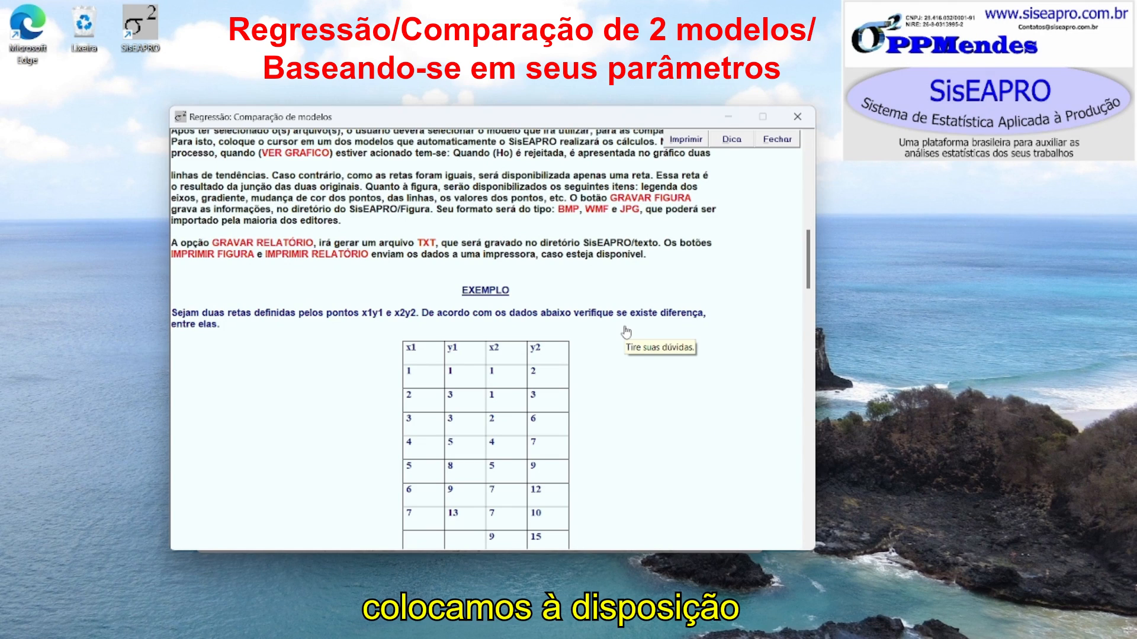
{"action": "scroll", "coordinate": [603, 344], "scroll_direction": "down", "scroll_amount": 15}
{"action": "scroll", "coordinate": [580, 350], "scroll_direction": "up", "scroll_amount": 1}
{"action": "scroll", "coordinate": [580, 351], "scroll_direction": "up", "scroll_amount": 5}
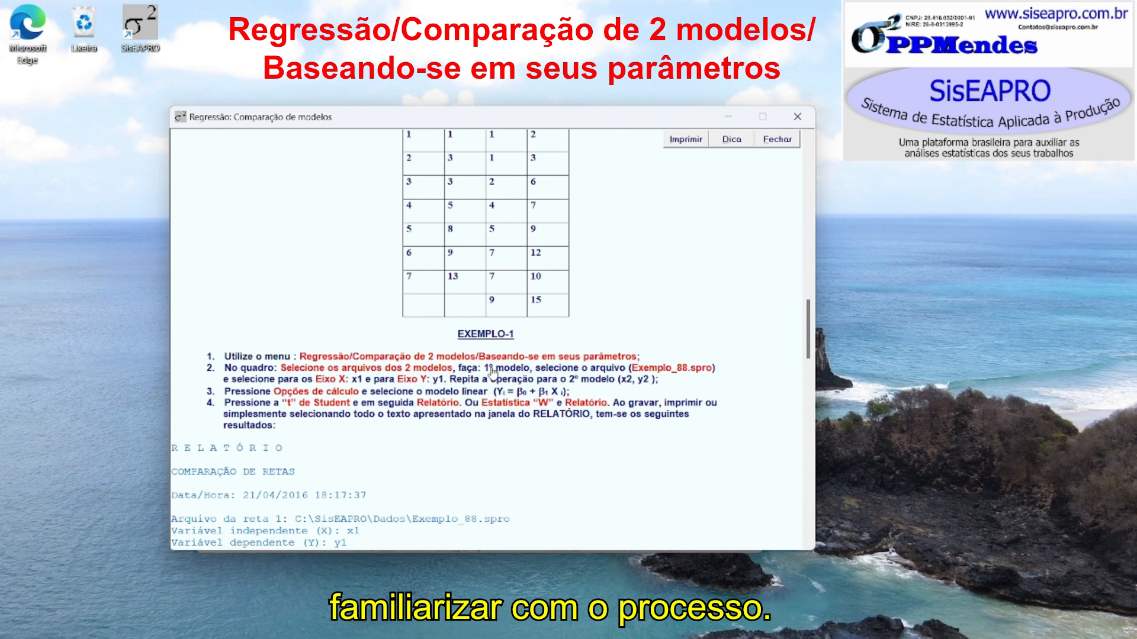
{"action": "scroll", "coordinate": [490, 372], "scroll_direction": "up", "scroll_amount": 5}
{"action": "scroll", "coordinate": [484, 379], "scroll_direction": "up", "scroll_amount": 1}
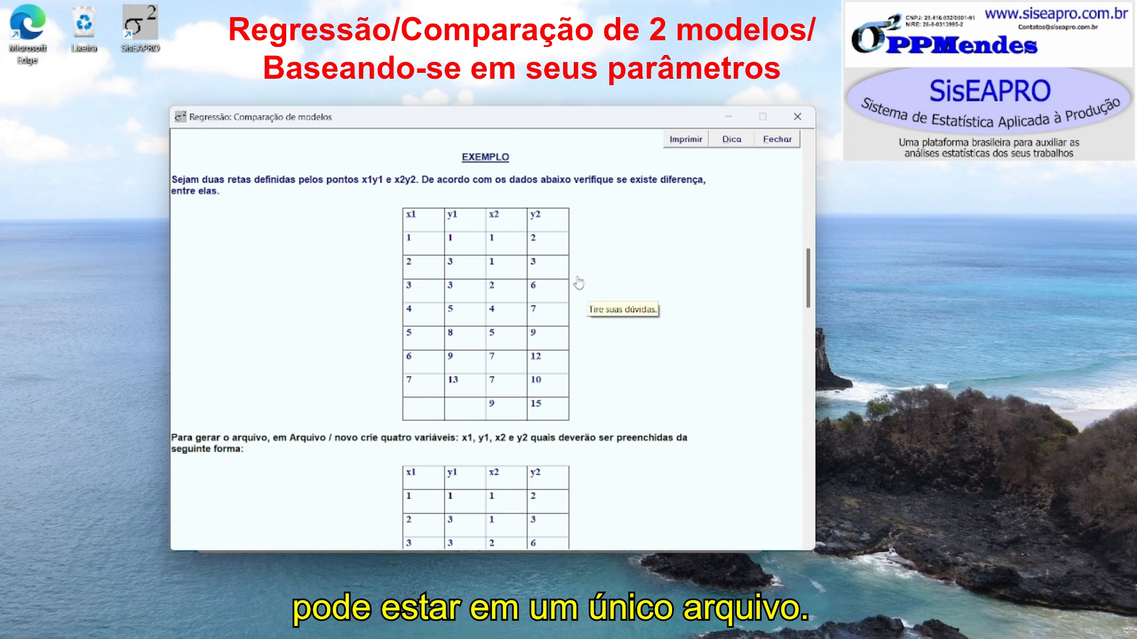
Read the Exemplo-1 instructions and find the data file name in the sample report, closing the help when done.
{"action": "scroll", "coordinate": [599, 272], "scroll_direction": "down", "scroll_amount": 5}
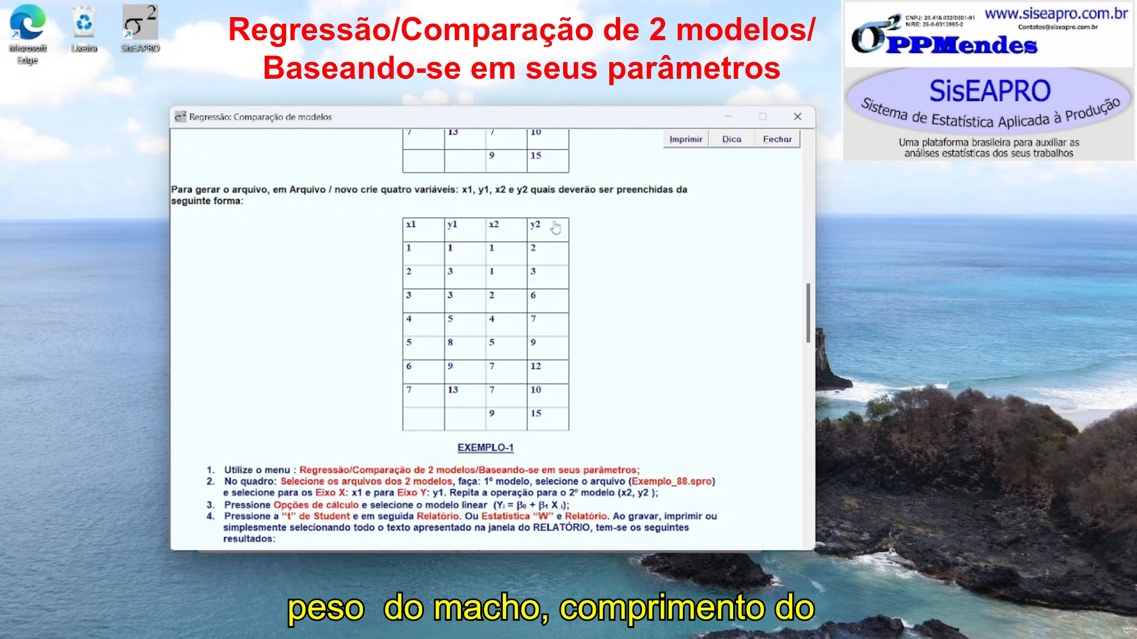
{"action": "scroll", "coordinate": [592, 320], "scroll_direction": "down", "scroll_amount": 3}
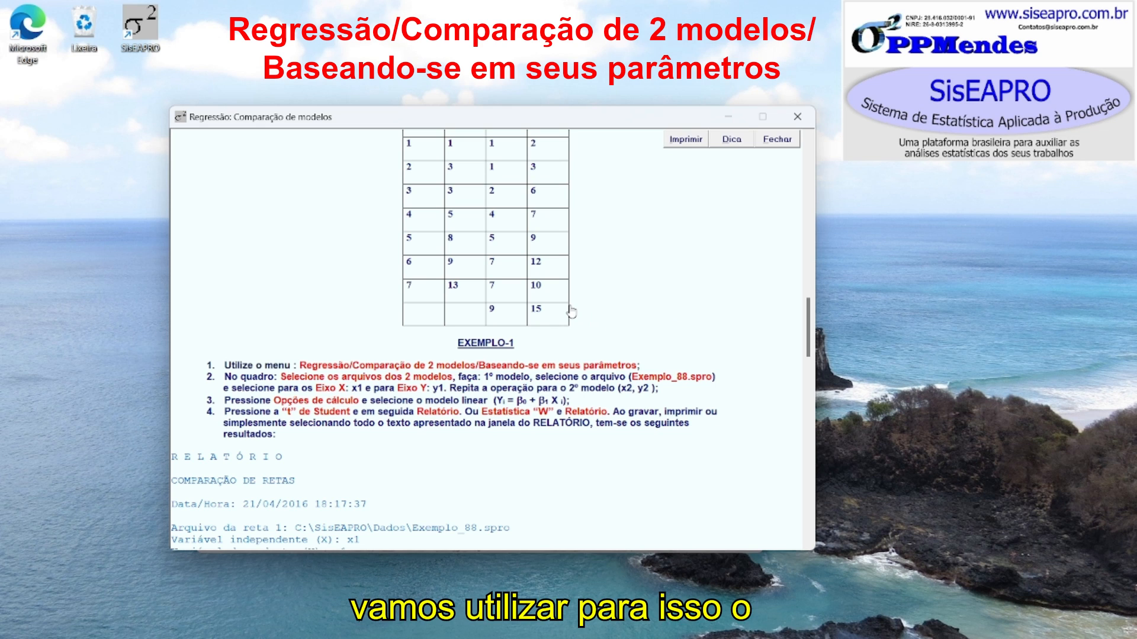
{"action": "scroll", "coordinate": [571, 312], "scroll_direction": "down", "scroll_amount": 2}
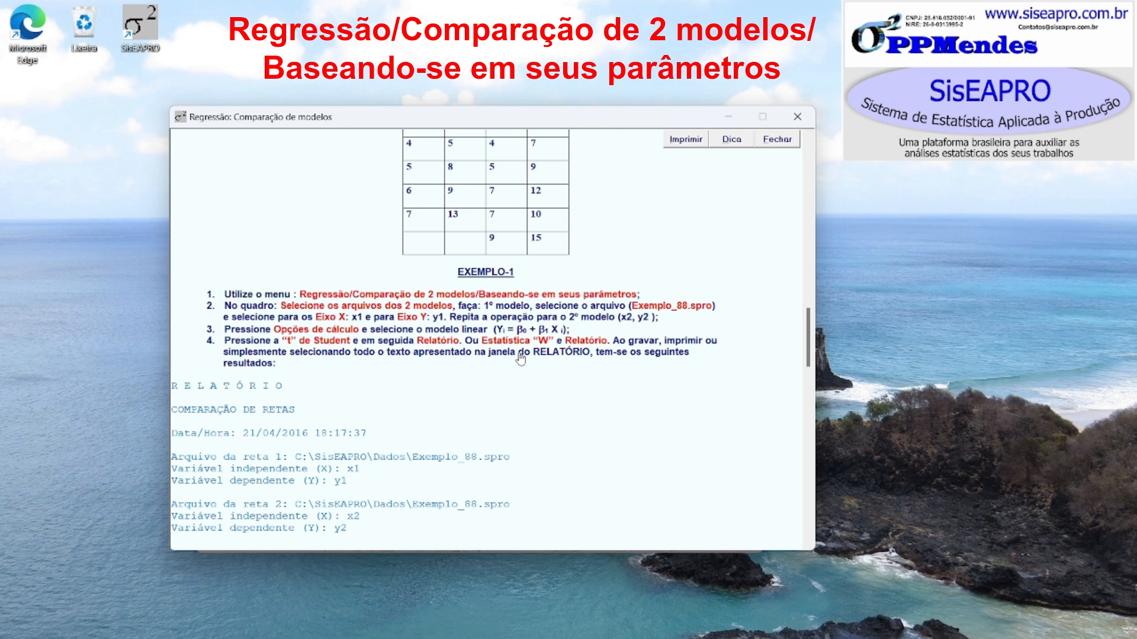
{"action": "scroll", "coordinate": [520, 358], "scroll_direction": "down", "scroll_amount": 1}
{"action": "left_click_drag", "start_coordinate": [413, 387], "coordinate": [515, 390]}
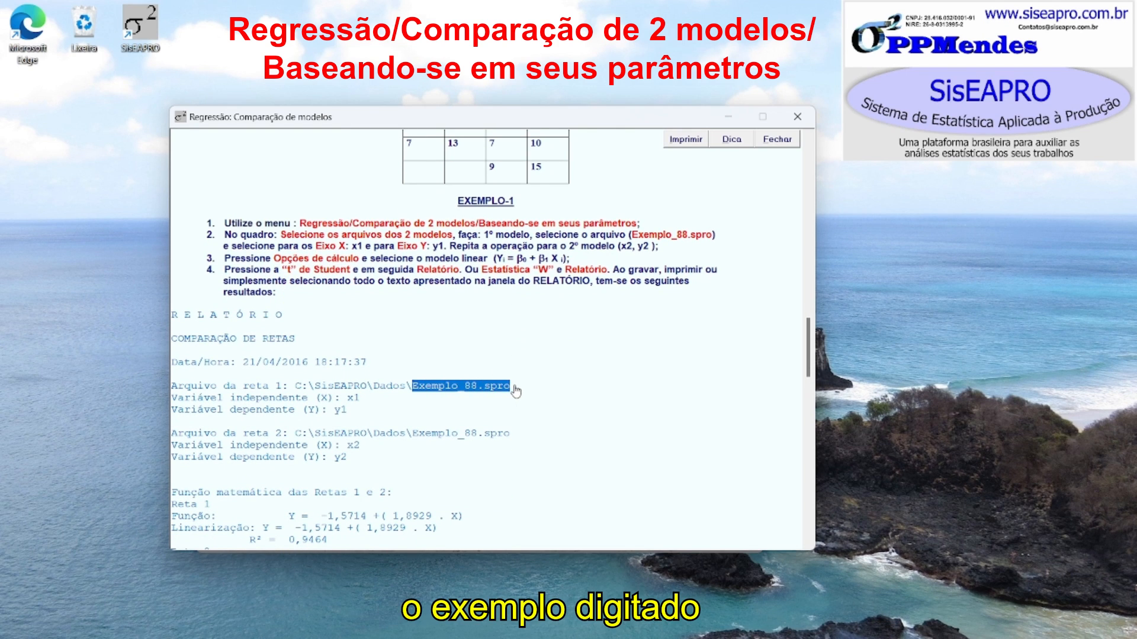
{"action": "left_click", "coordinate": [450, 397]}
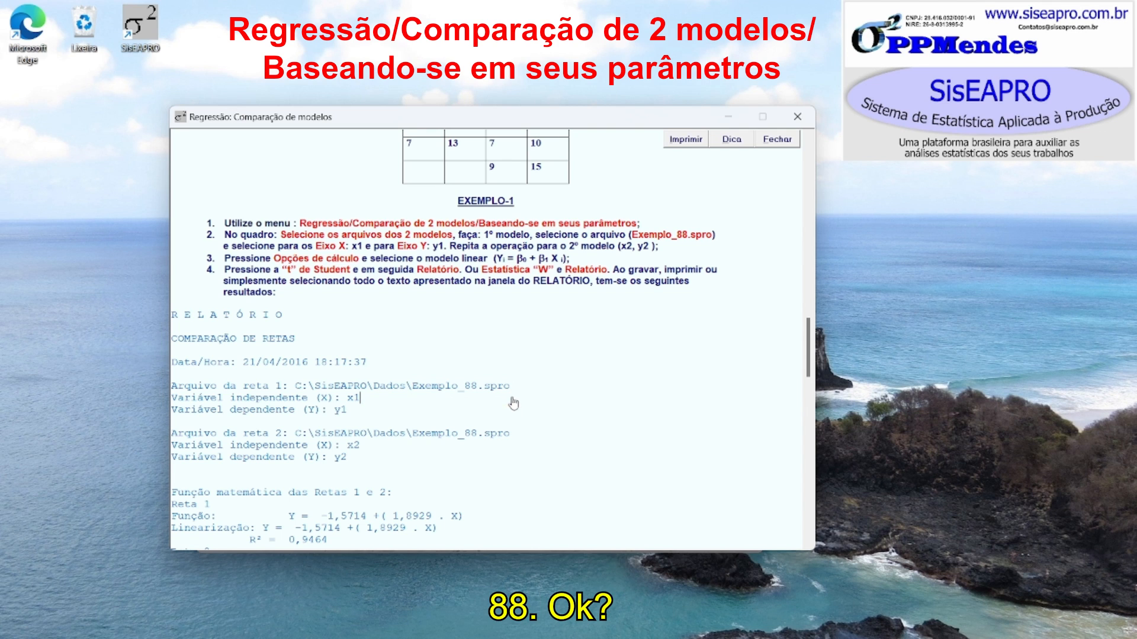
{"action": "left_click", "coordinate": [797, 117]}
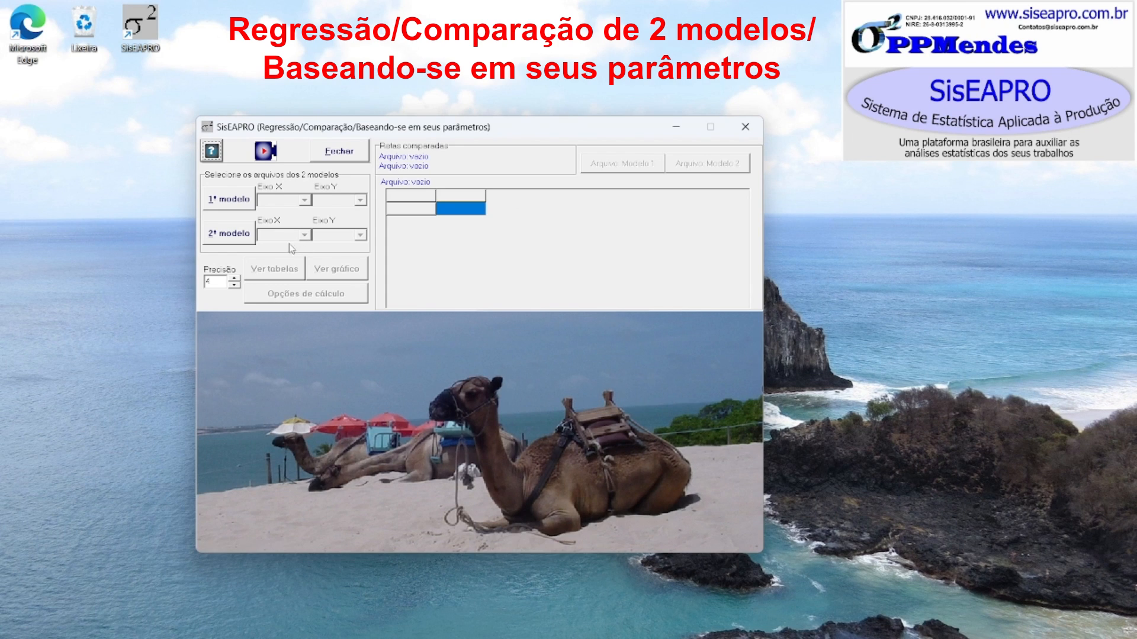
Load Exemplo_88 as the first model's data, with x1 on the X axis and y1 on the Y axis.
{"action": "left_click", "coordinate": [230, 199]}
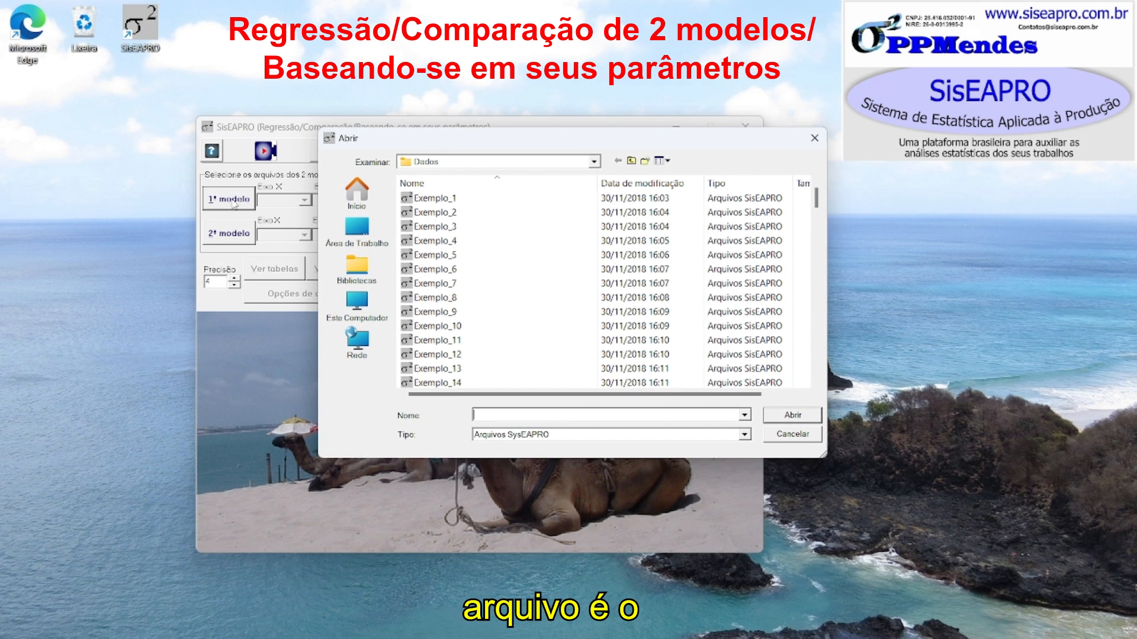
{"action": "left_click_drag", "start_coordinate": [817, 202], "coordinate": [811, 325]}
{"action": "left_click", "coordinate": [459, 299]}
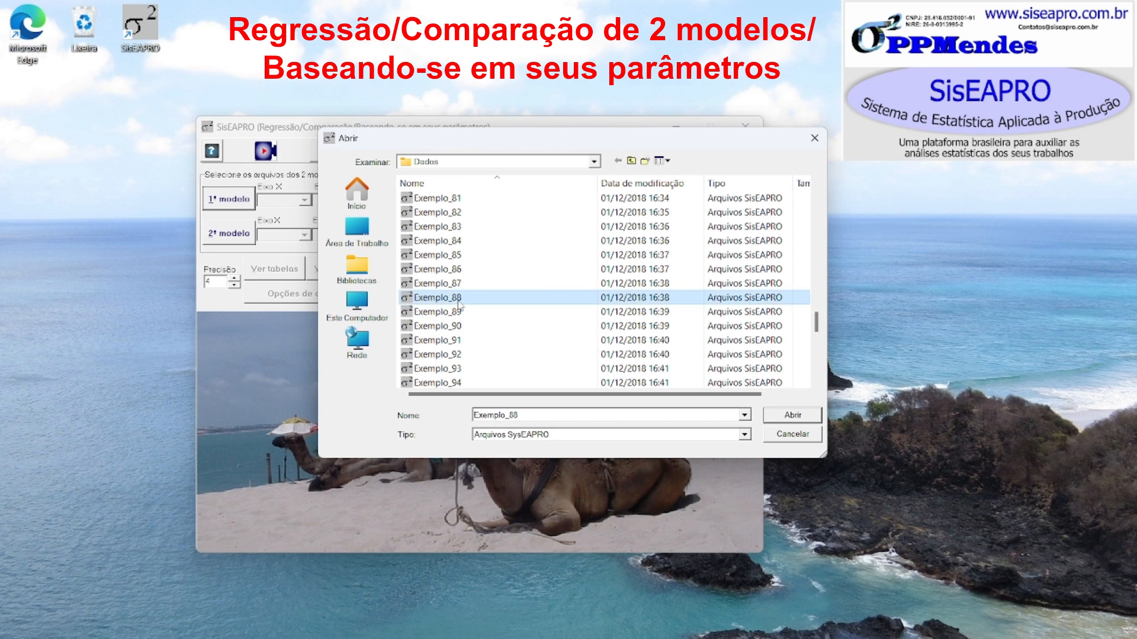
{"action": "double_click", "coordinate": [458, 300]}
{"action": "left_click", "coordinate": [278, 201]}
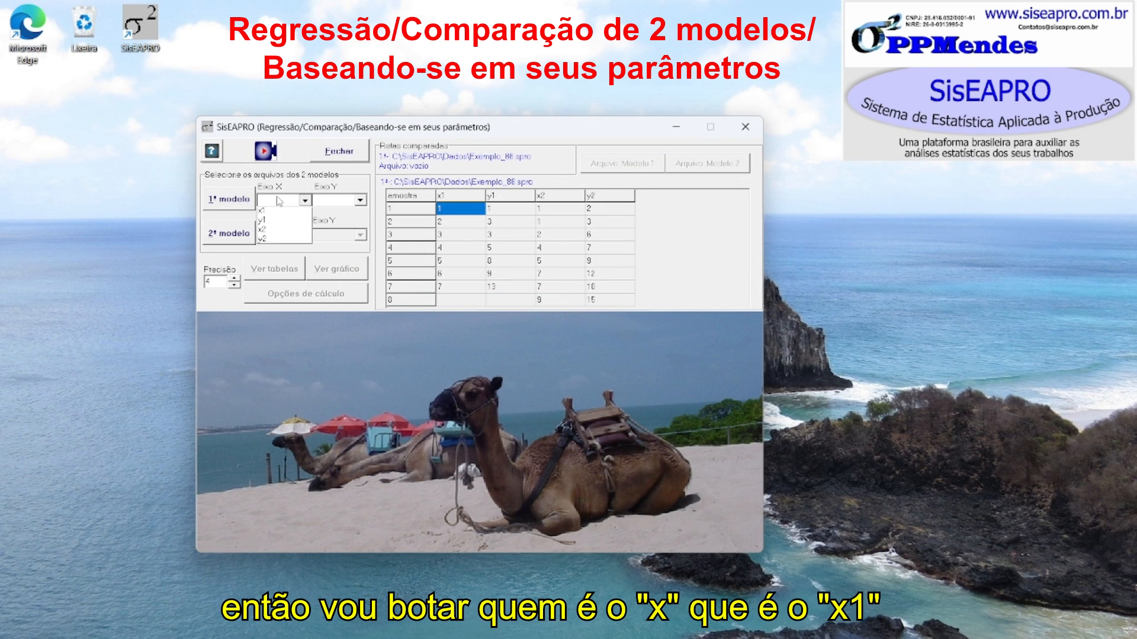
{"action": "left_click", "coordinate": [278, 212]}
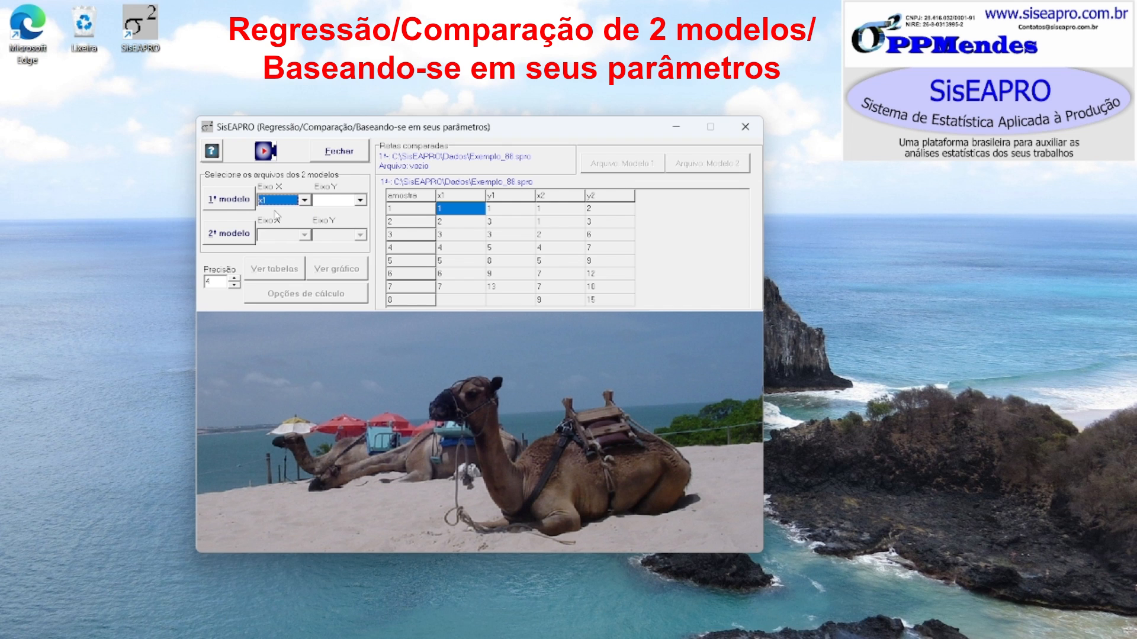
{"action": "left_click", "coordinate": [335, 200]}
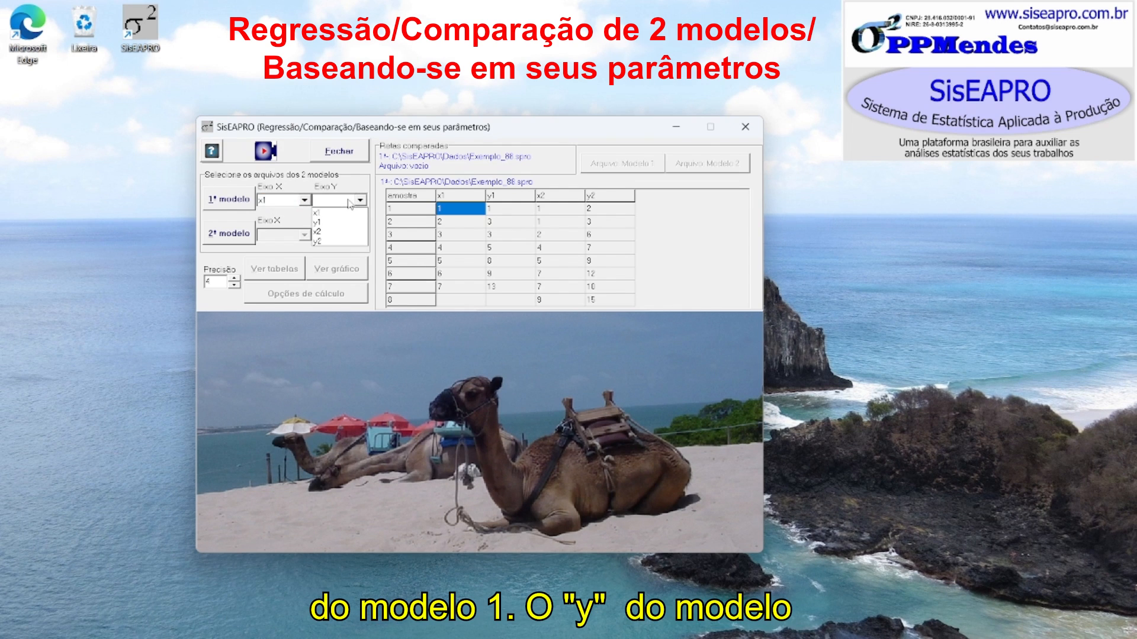
{"action": "left_click", "coordinate": [330, 226]}
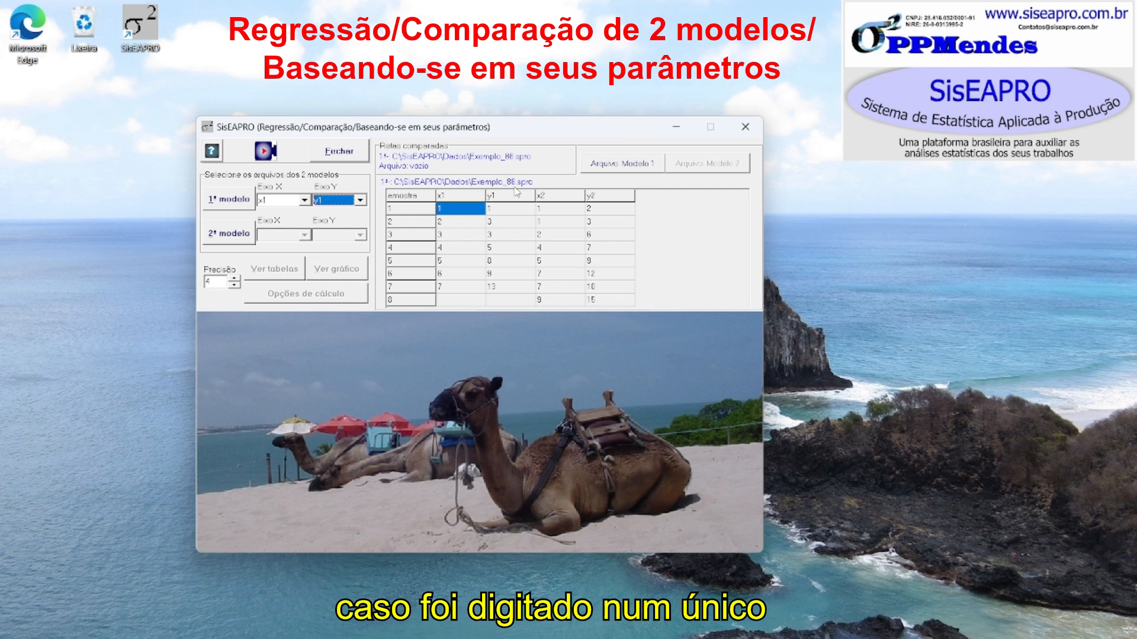
Load Exemplo_88 as the second model's data, with x2 on the X axis and y2 on the Y axis.
{"action": "left_click", "coordinate": [244, 237]}
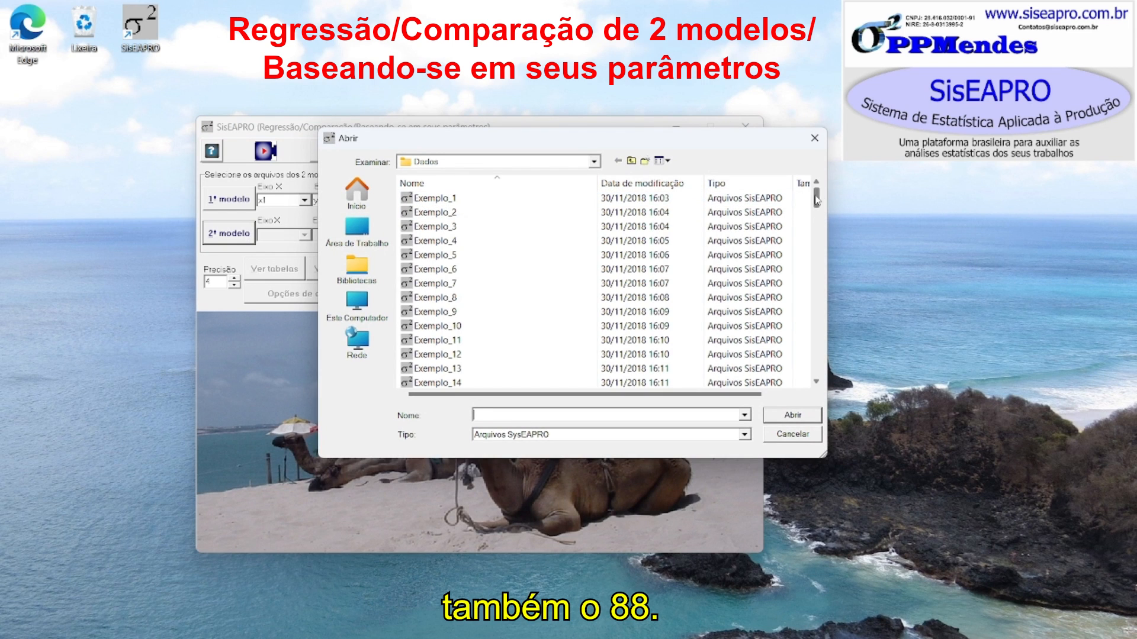
{"action": "left_click_drag", "start_coordinate": [816, 201], "coordinate": [816, 324]}
{"action": "double_click", "coordinate": [410, 269]}
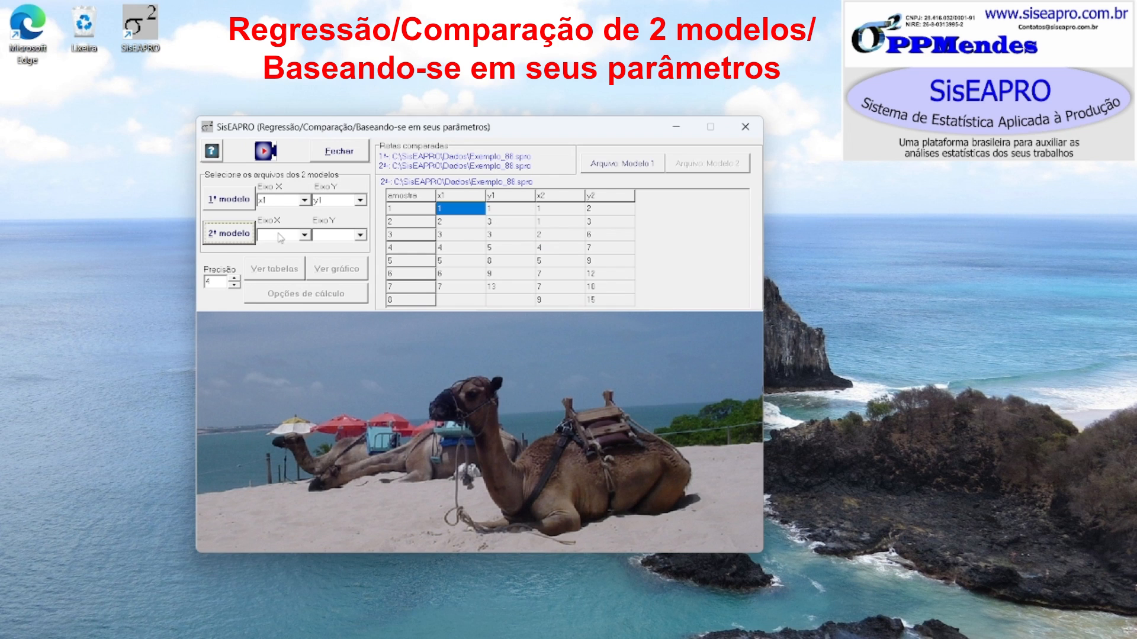
{"action": "left_click", "coordinate": [283, 237]}
{"action": "left_click", "coordinate": [273, 268]}
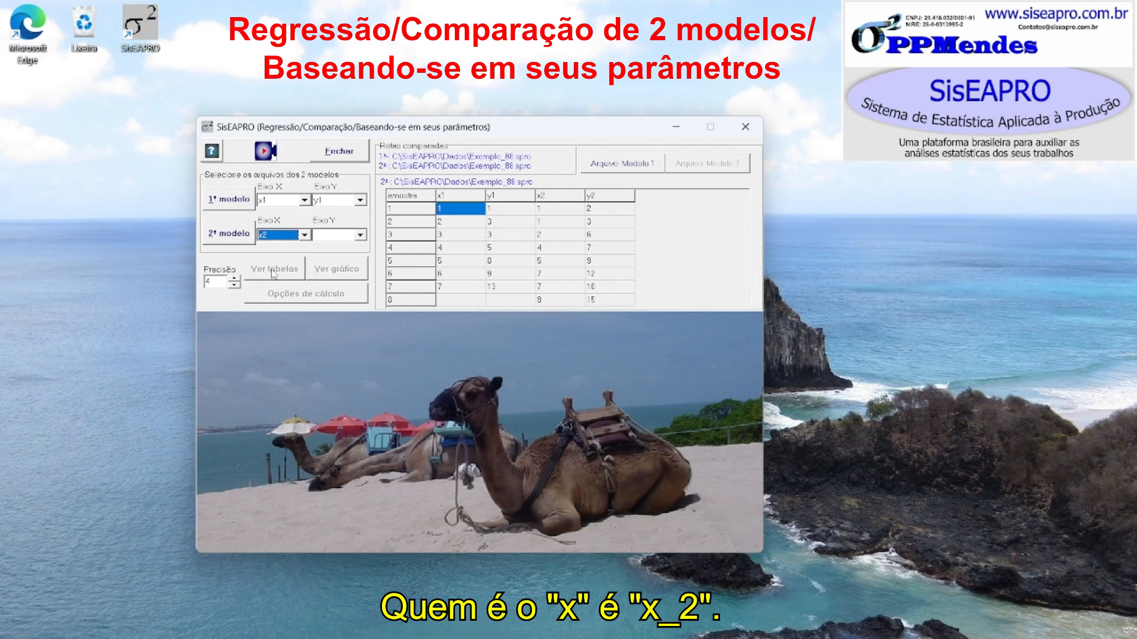
{"action": "left_click", "coordinate": [341, 237]}
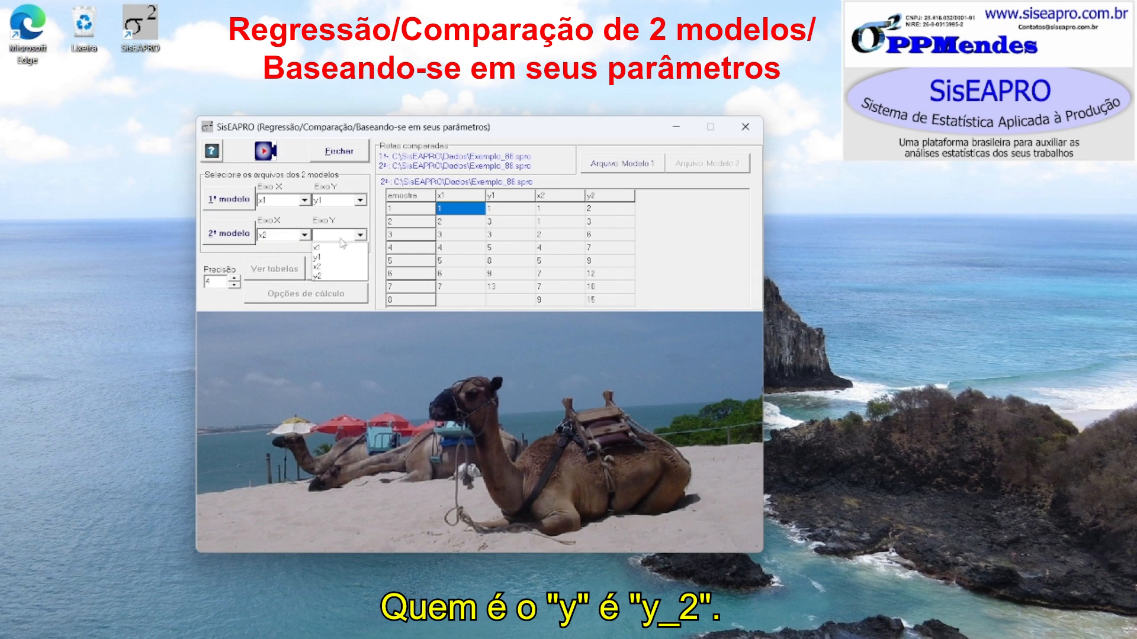
{"action": "left_click", "coordinate": [323, 276]}
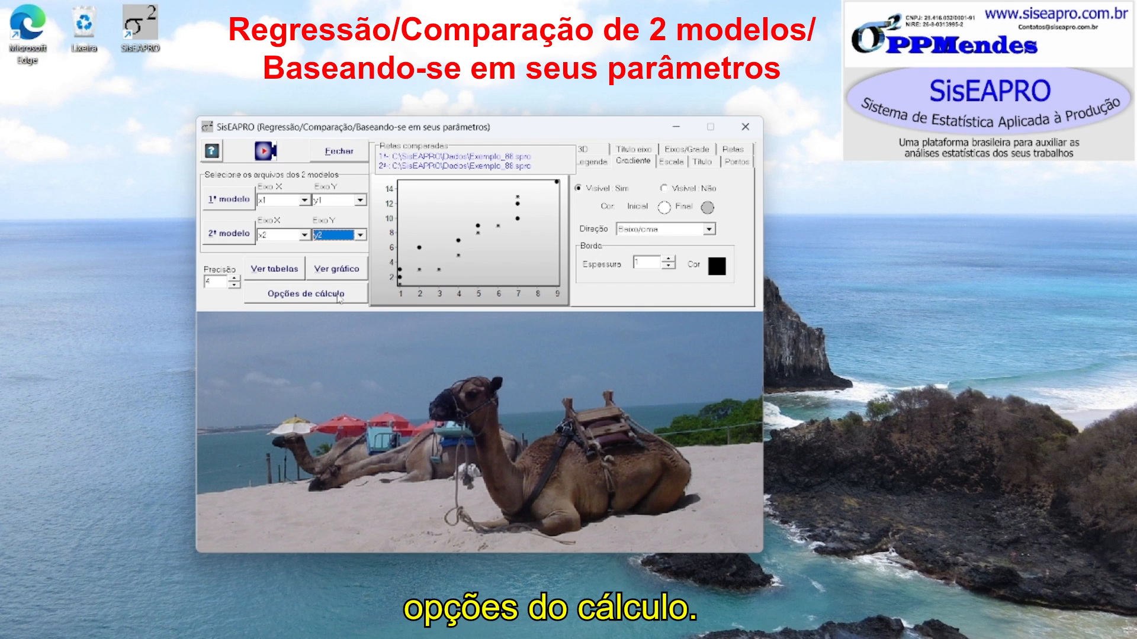
Fit the linear model Yi = β0 + β1Xi to both datasets and display its Student's t and Statistic W comparisons.
{"action": "left_click", "coordinate": [317, 299]}
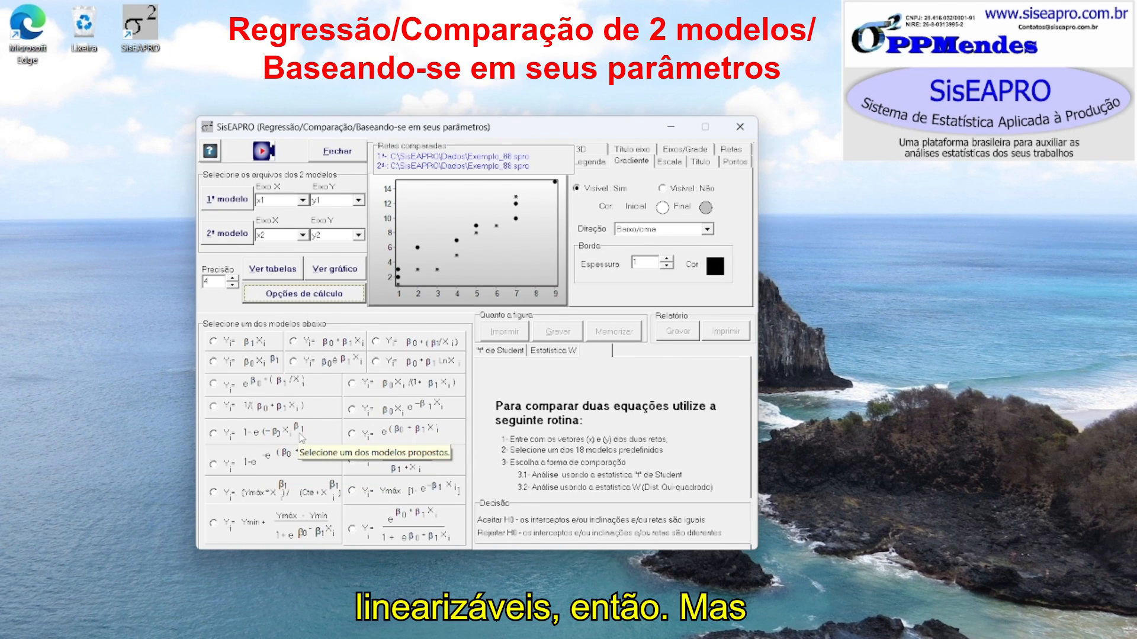
{"action": "left_click", "coordinate": [293, 342]}
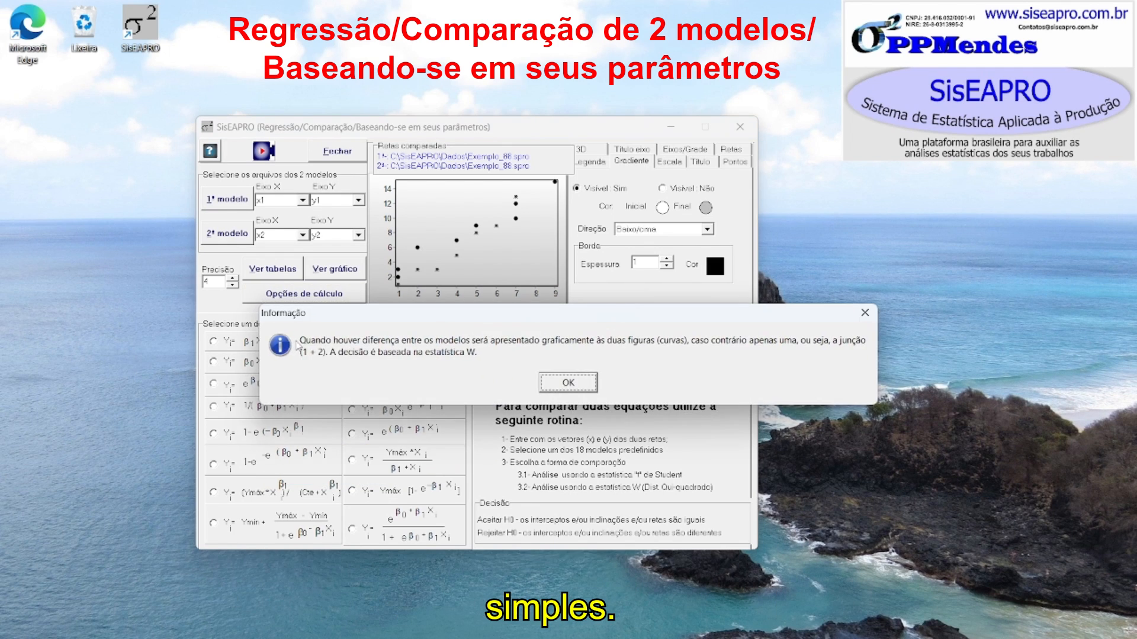
{"action": "left_click", "coordinate": [568, 383]}
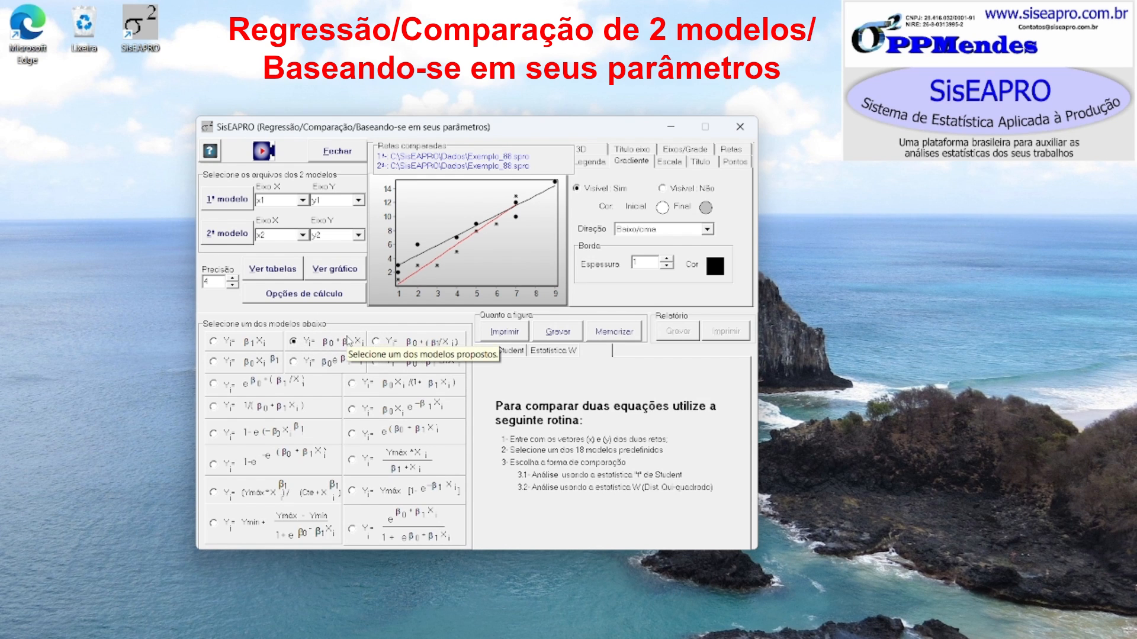
{"action": "left_click", "coordinate": [502, 351]}
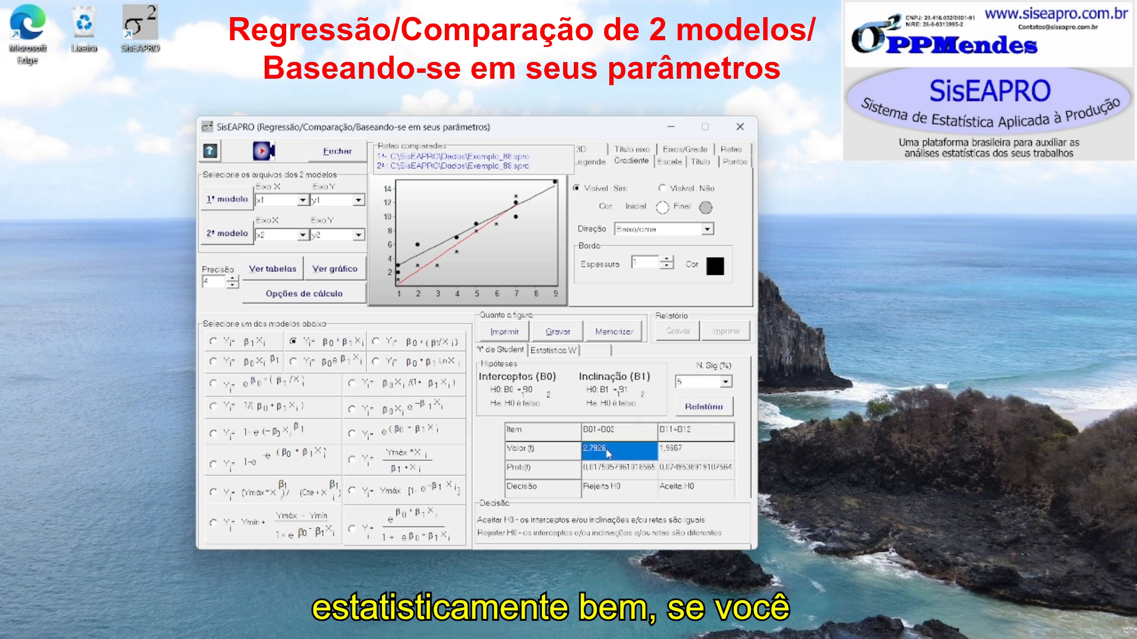
{"action": "left_click", "coordinate": [550, 351]}
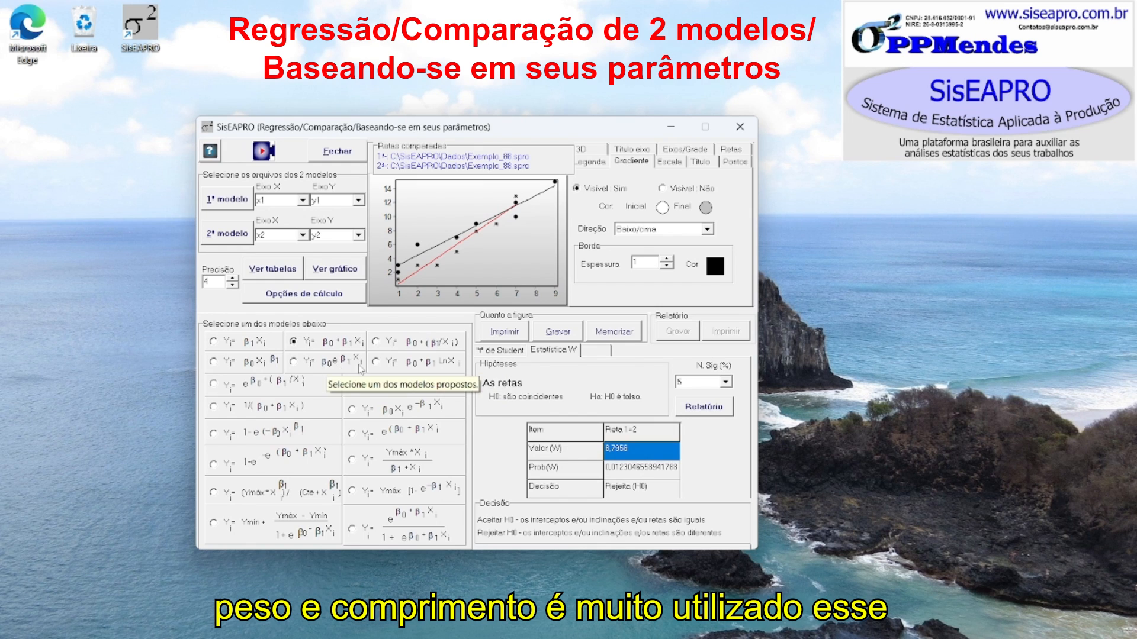
Fit the exponential model Yi = β0e^(β1Xi) to both datasets and display its Statistic W comparison.
{"action": "left_click", "coordinate": [294, 363]}
{"action": "left_click", "coordinate": [567, 383]}
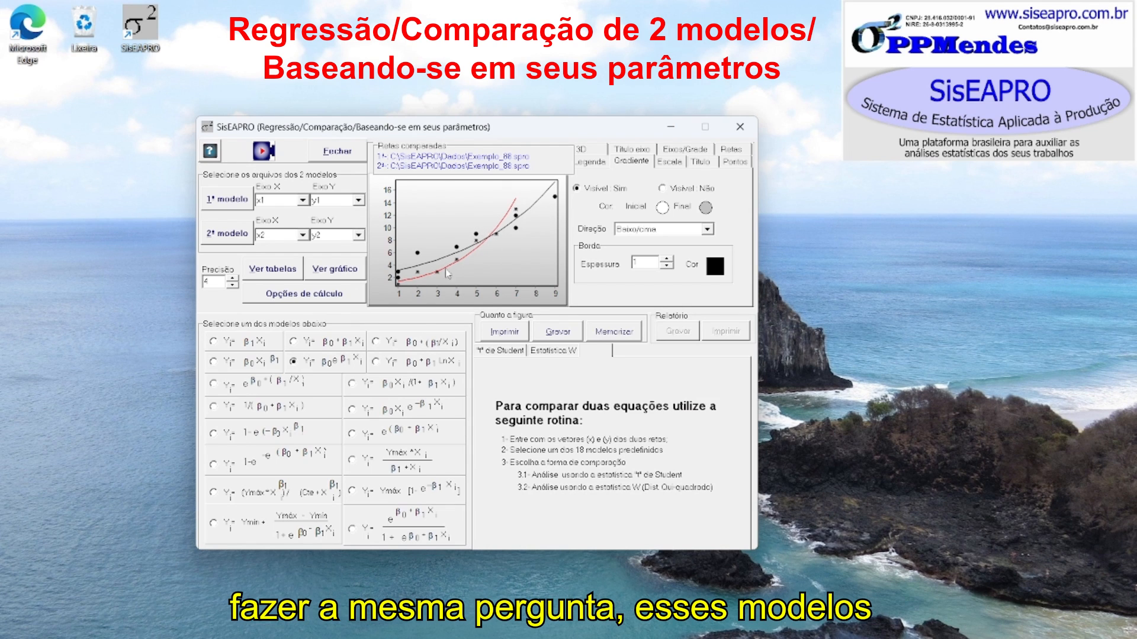
{"action": "left_click", "coordinate": [559, 351]}
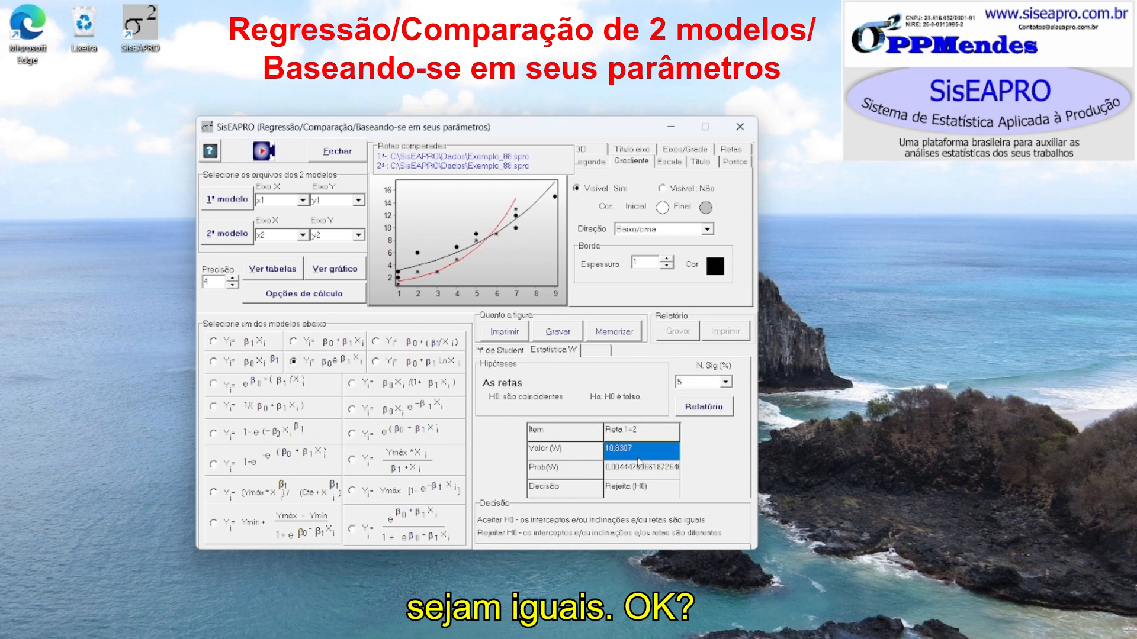
Fit the power model Yi = β0Xi^β1 to both datasets and display its Statistic W comparison.
{"action": "left_click", "coordinate": [214, 362]}
{"action": "left_click", "coordinate": [566, 384]}
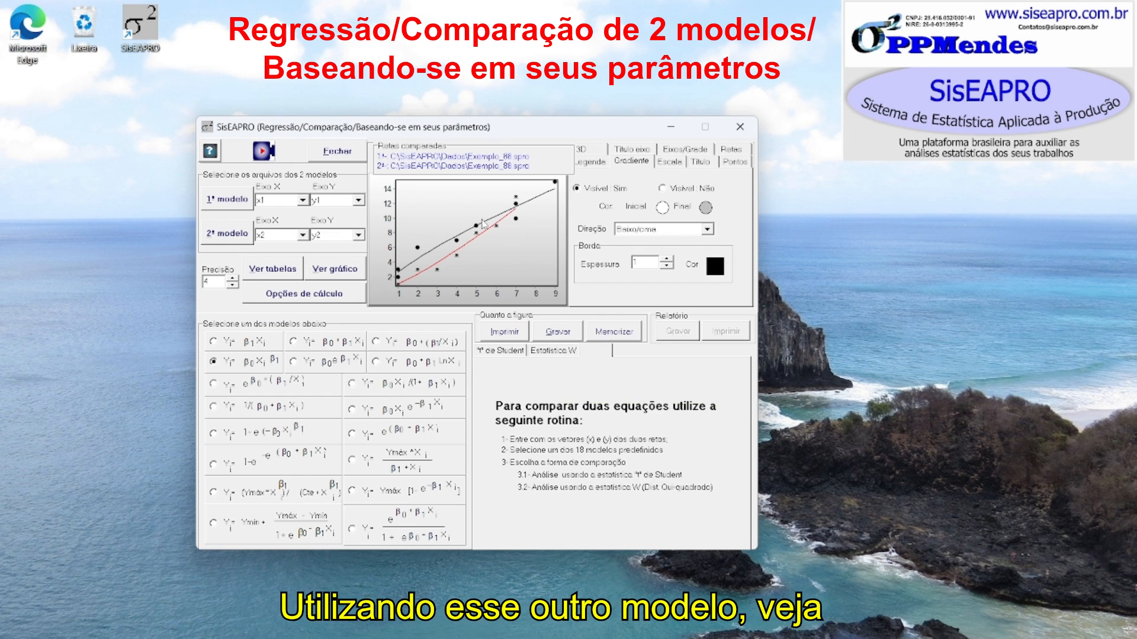
{"action": "left_click", "coordinate": [562, 352]}
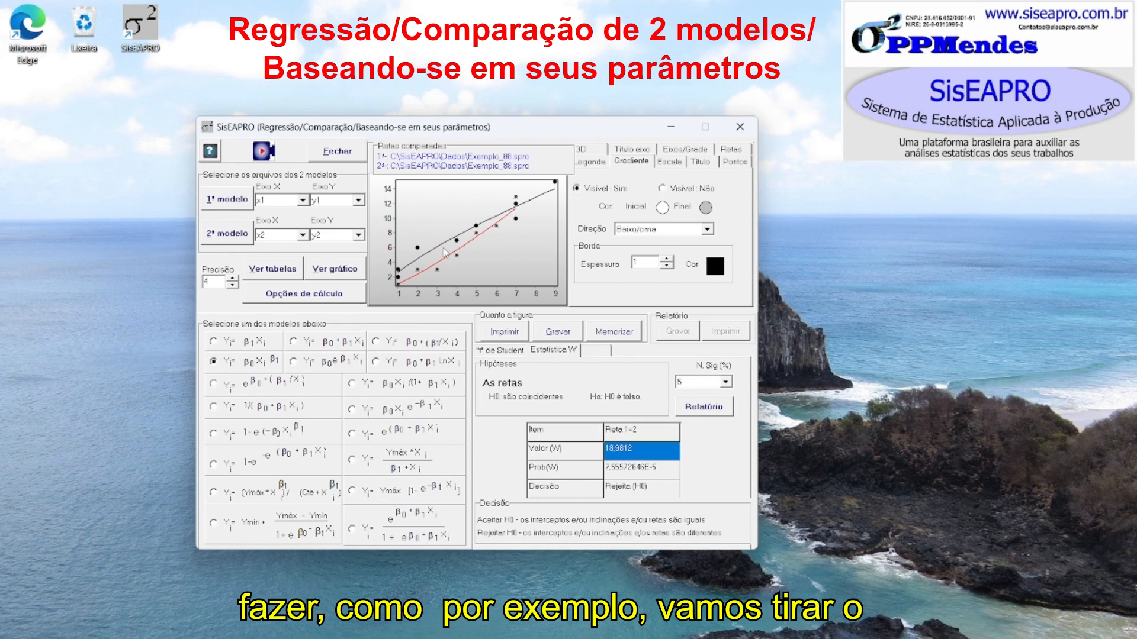
Hide the chart's background gradient and title the X axis "Comprimento (cm)" and the Y axis "Peso (g)".
{"action": "left_click", "coordinate": [642, 165]}
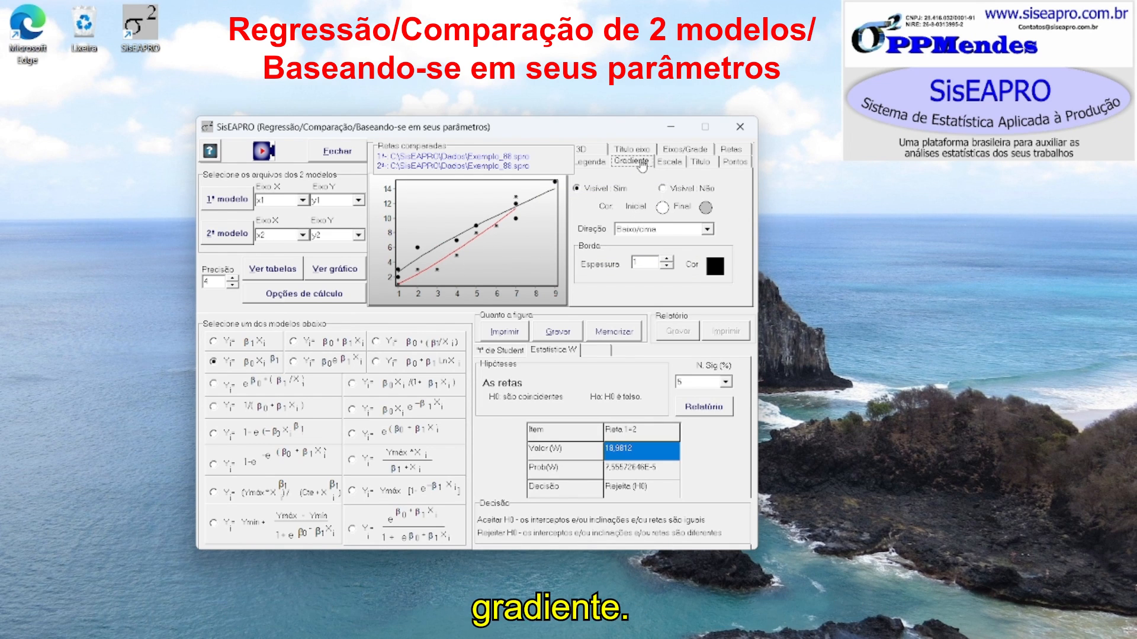
{"action": "left_click", "coordinate": [672, 189]}
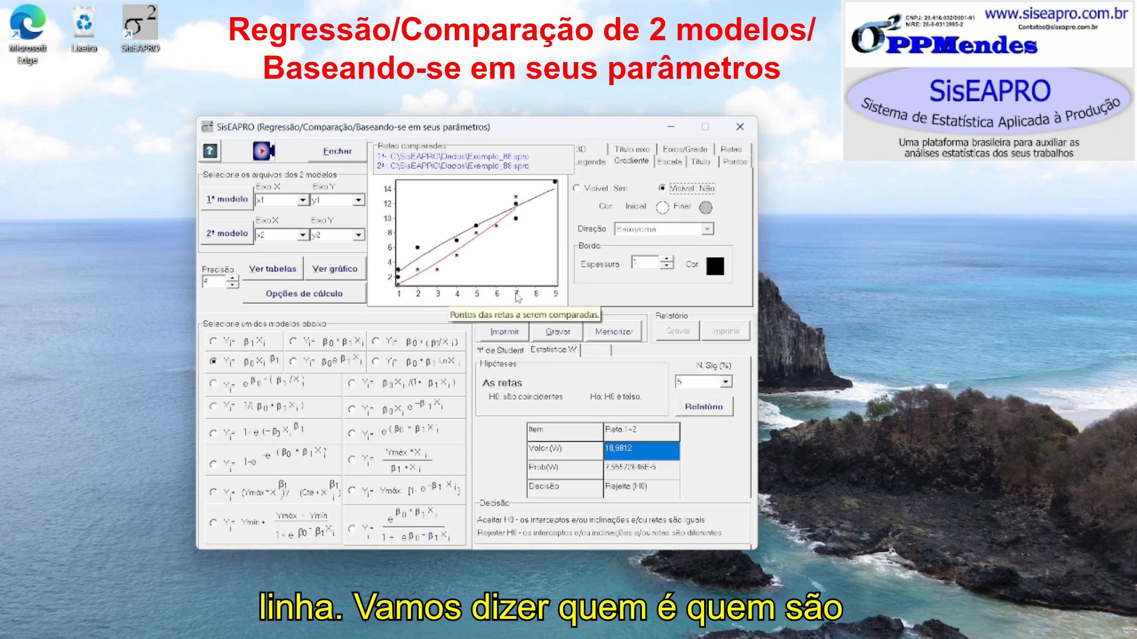
{"action": "left_click", "coordinate": [638, 152]}
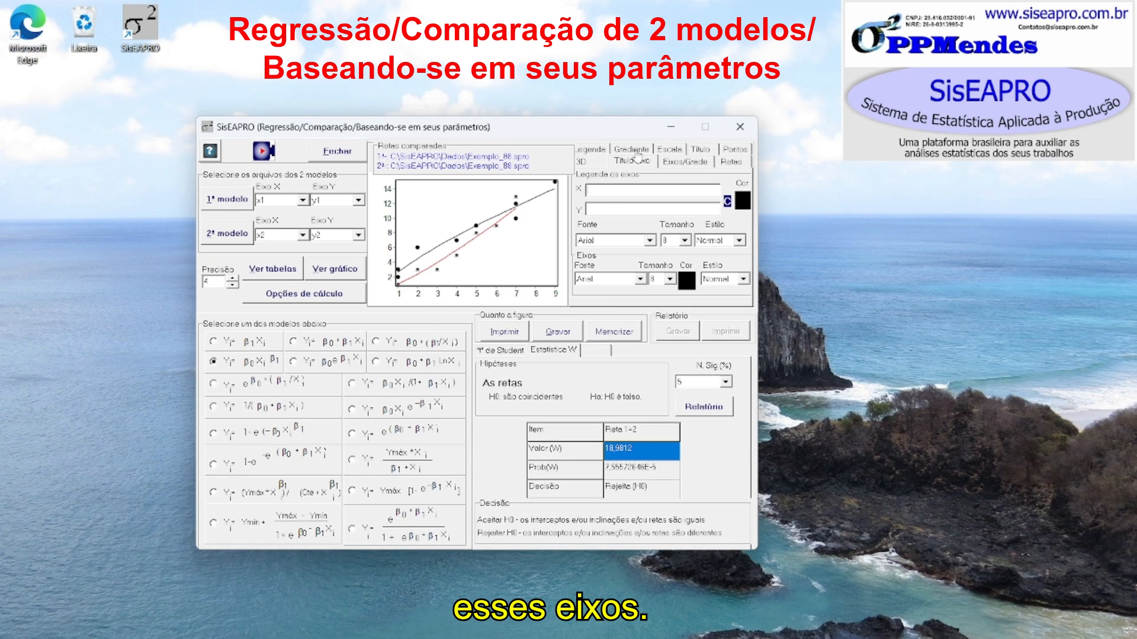
{"action": "left_click", "coordinate": [672, 192]}
{"action": "type", "text": "Co"}
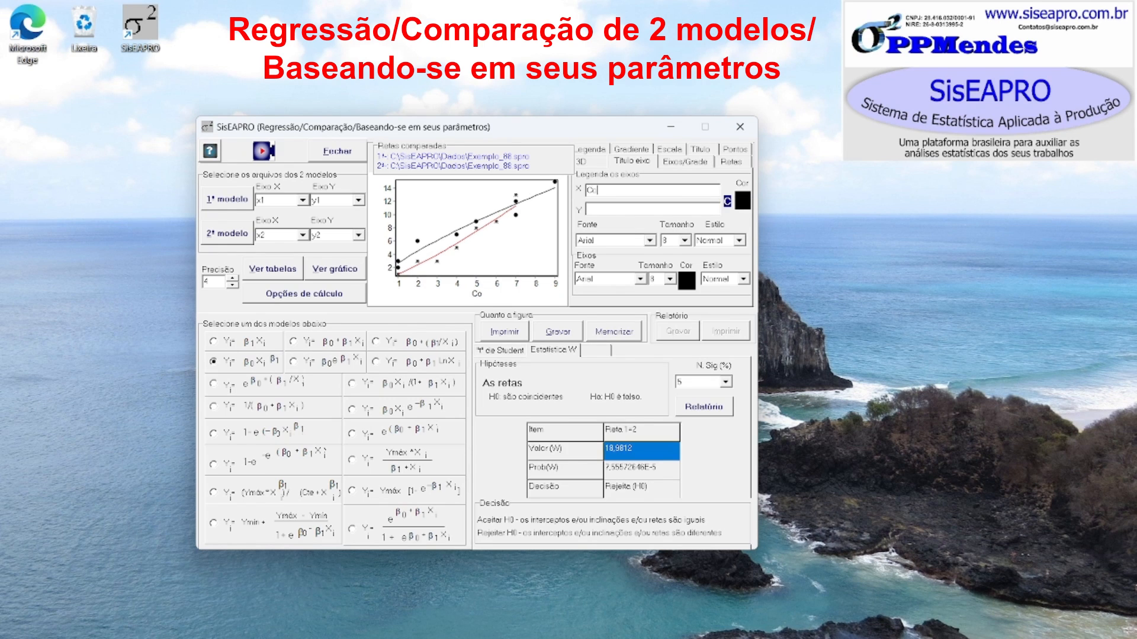
{"action": "type", "text": "mprimento (cm)"}
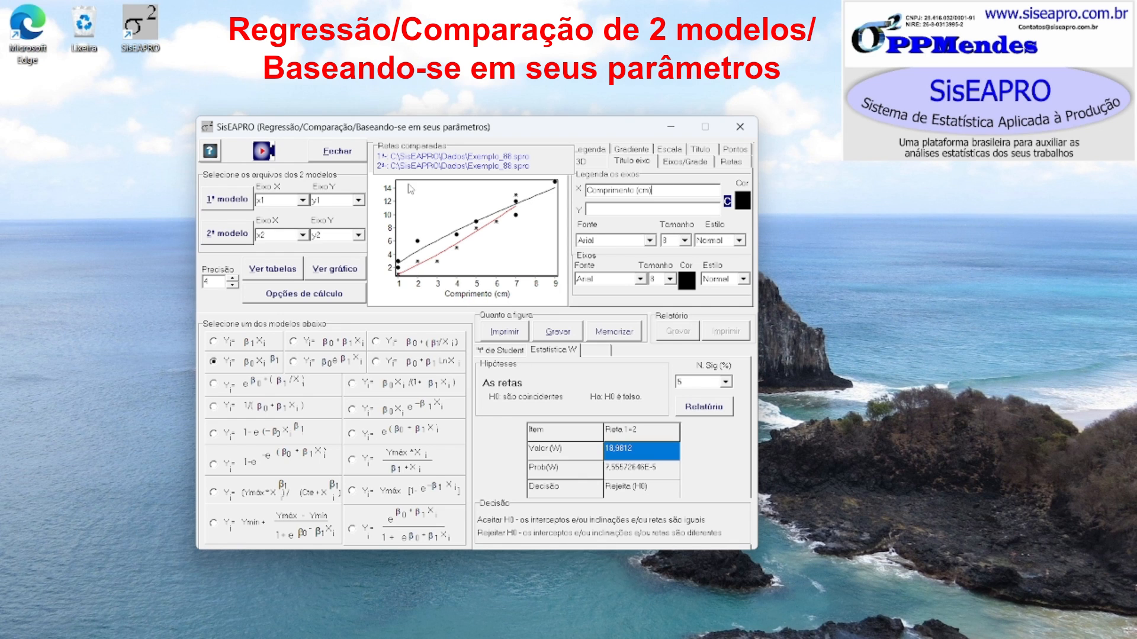
{"action": "left_click", "coordinate": [604, 208]}
{"action": "type", "text": "Peso"}
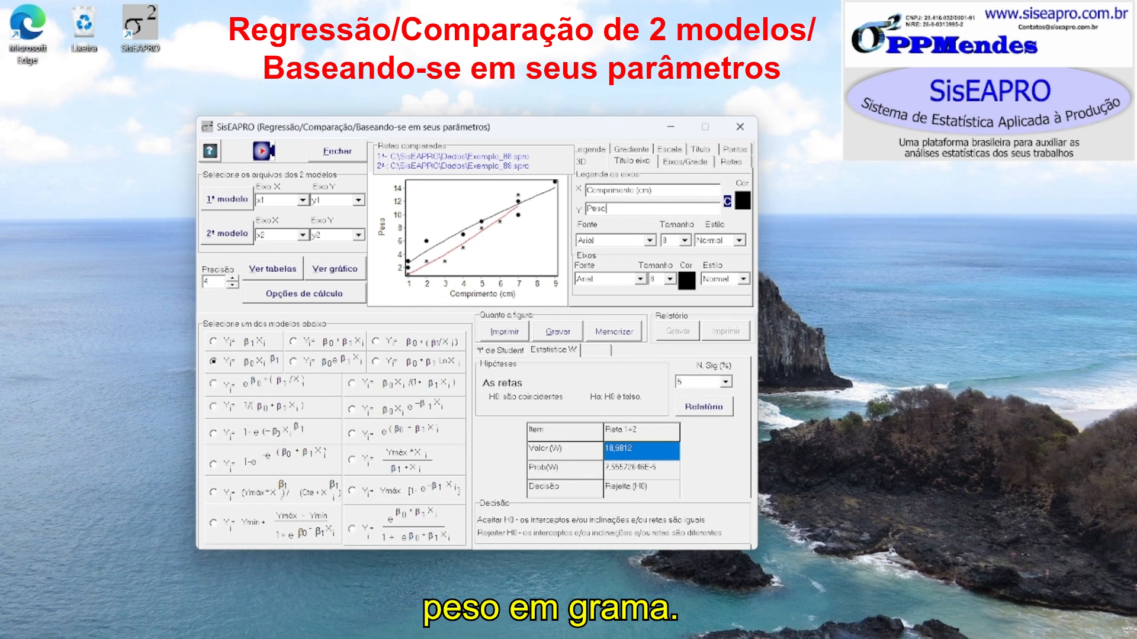
{"action": "type", "text": " (g)"}
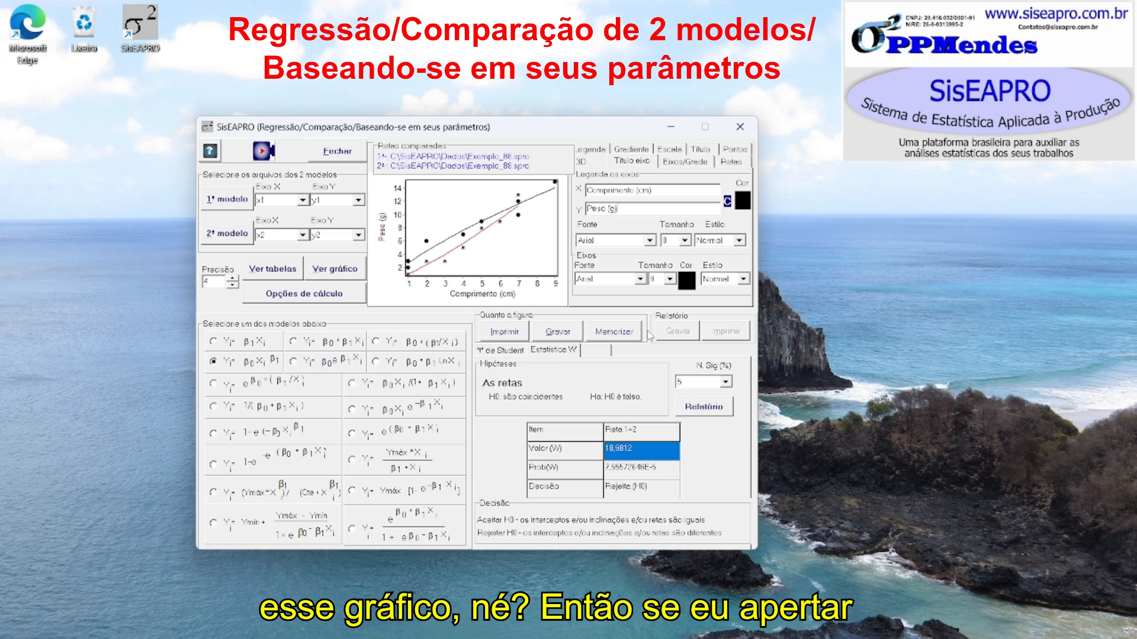
Copy the comparison chart to memory and paste it into the Word document below the existing "Y observado" chart.
{"action": "left_click", "coordinate": [621, 335]}
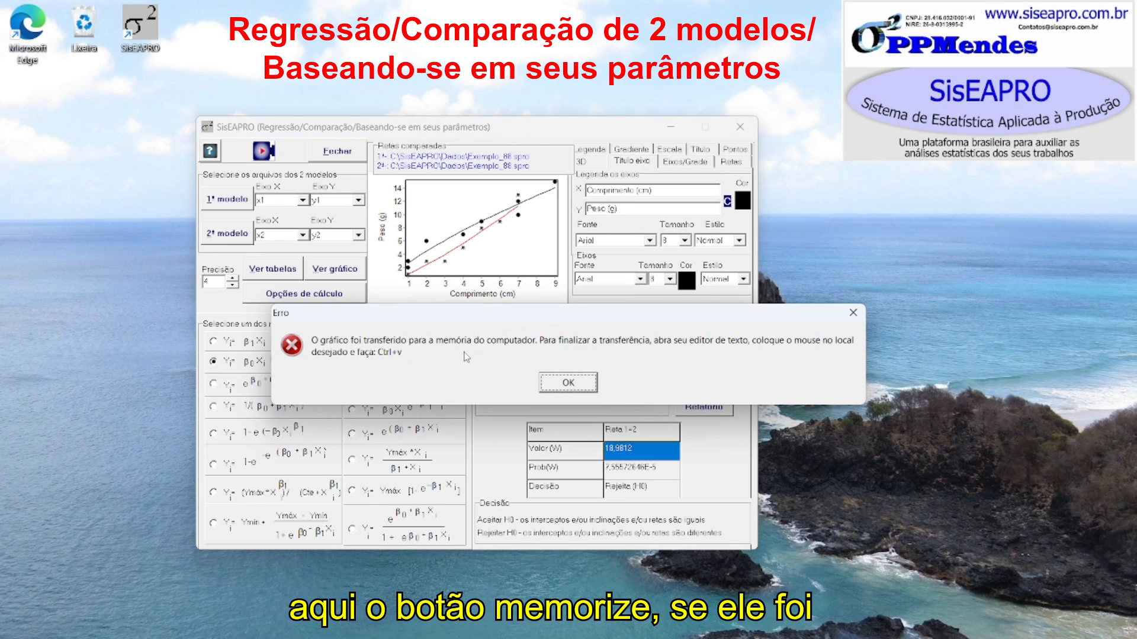
{"action": "left_click", "coordinate": [582, 388]}
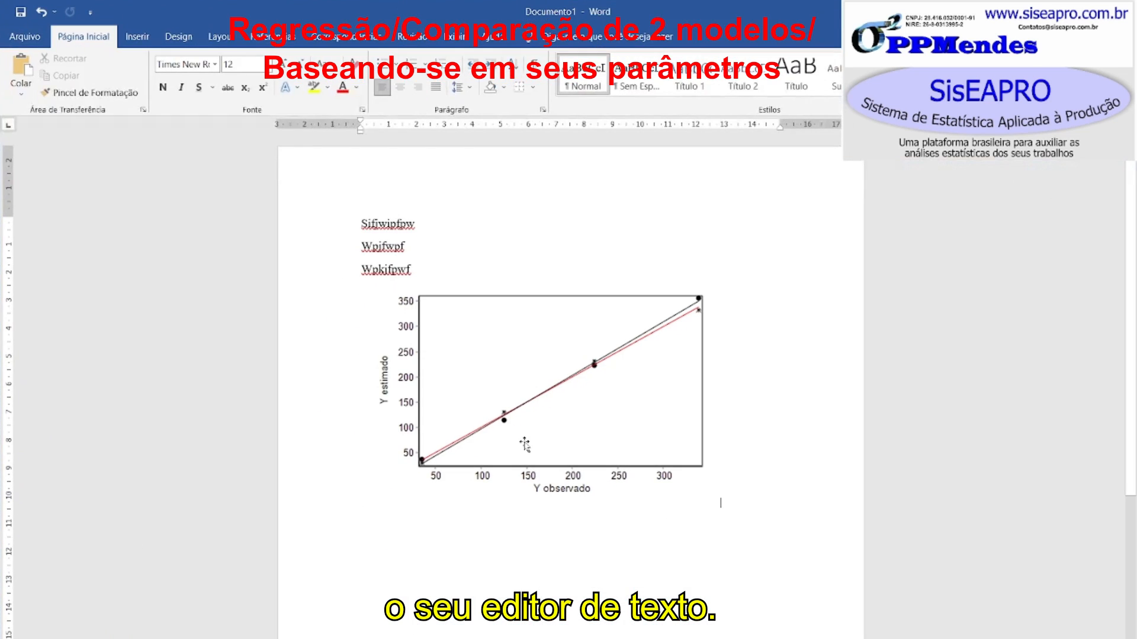
{"action": "left_click", "coordinate": [555, 436]}
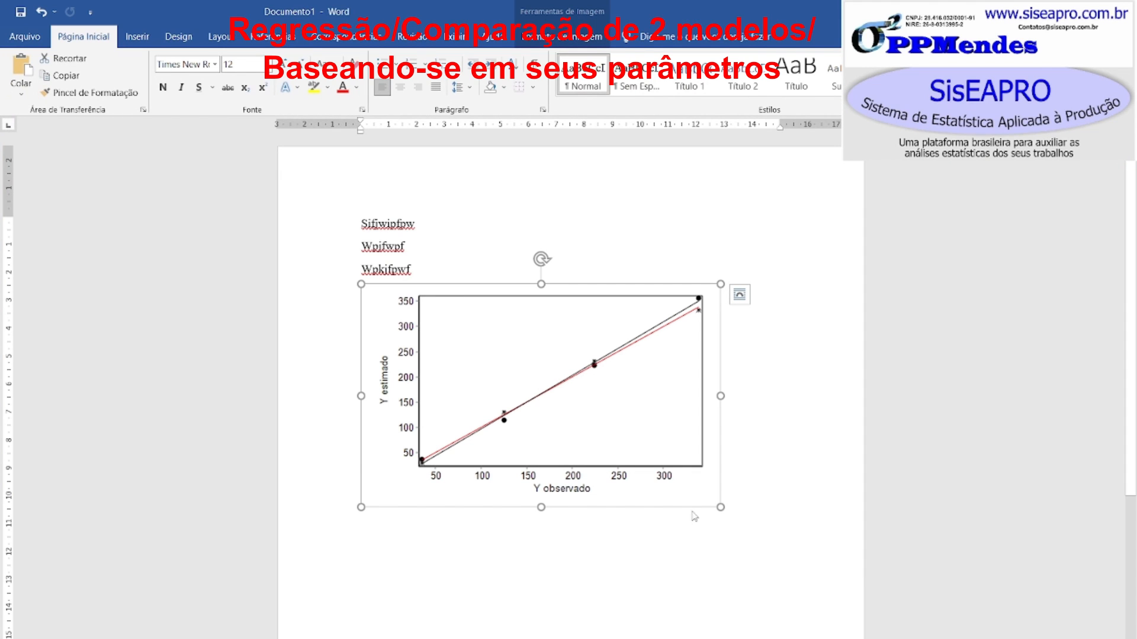
{"action": "left_click", "coordinate": [743, 477]}
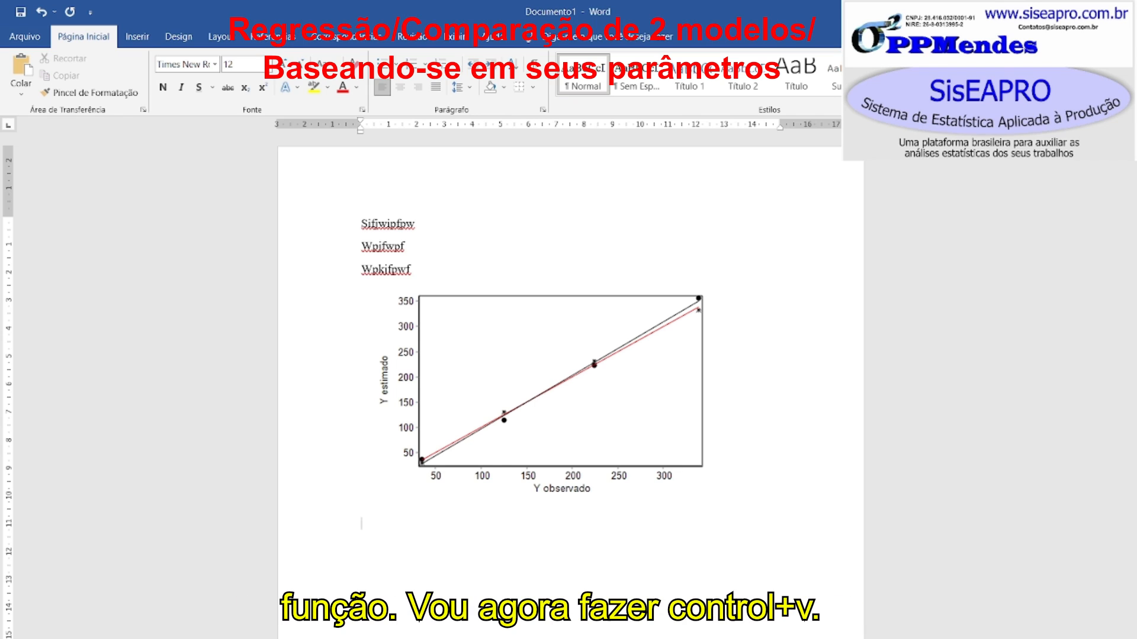
{"action": "key", "text": "ctrl+v"}
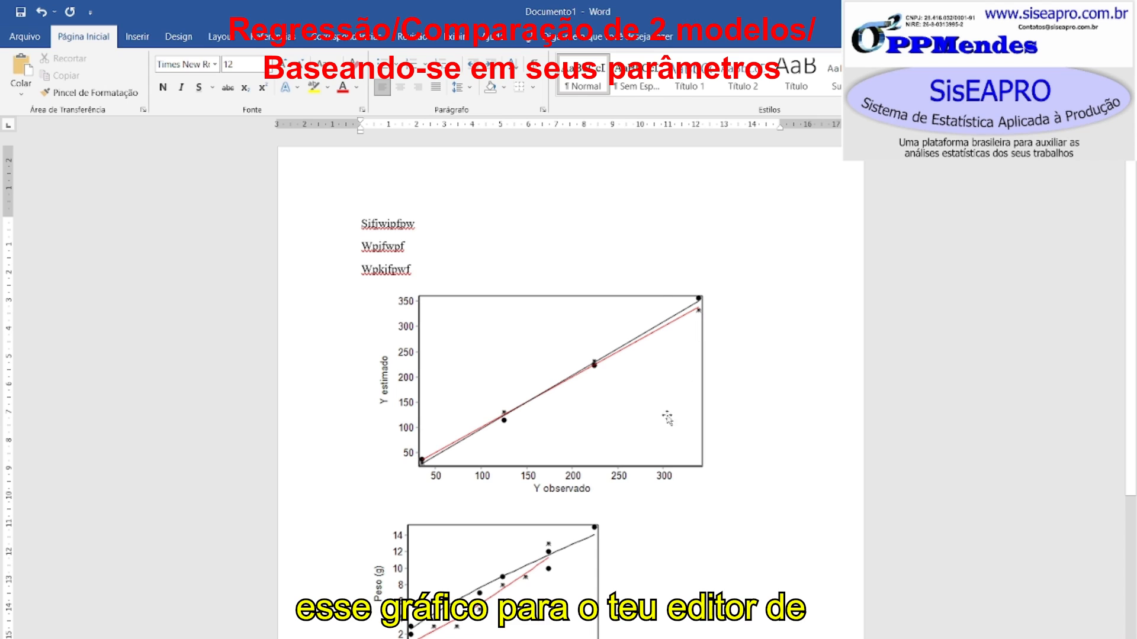
Shrink the pasted Comprimento–Peso chart in the document and deselect it.
{"action": "left_click", "coordinate": [547, 578]}
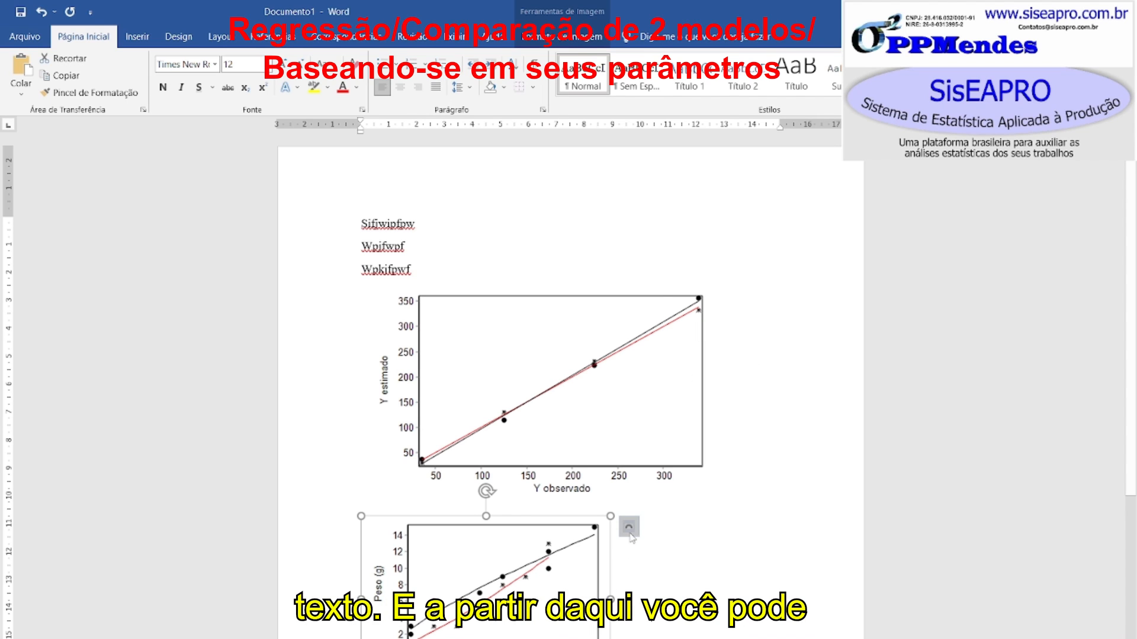
{"action": "left_click_drag", "start_coordinate": [611, 516], "coordinate": [554, 573]}
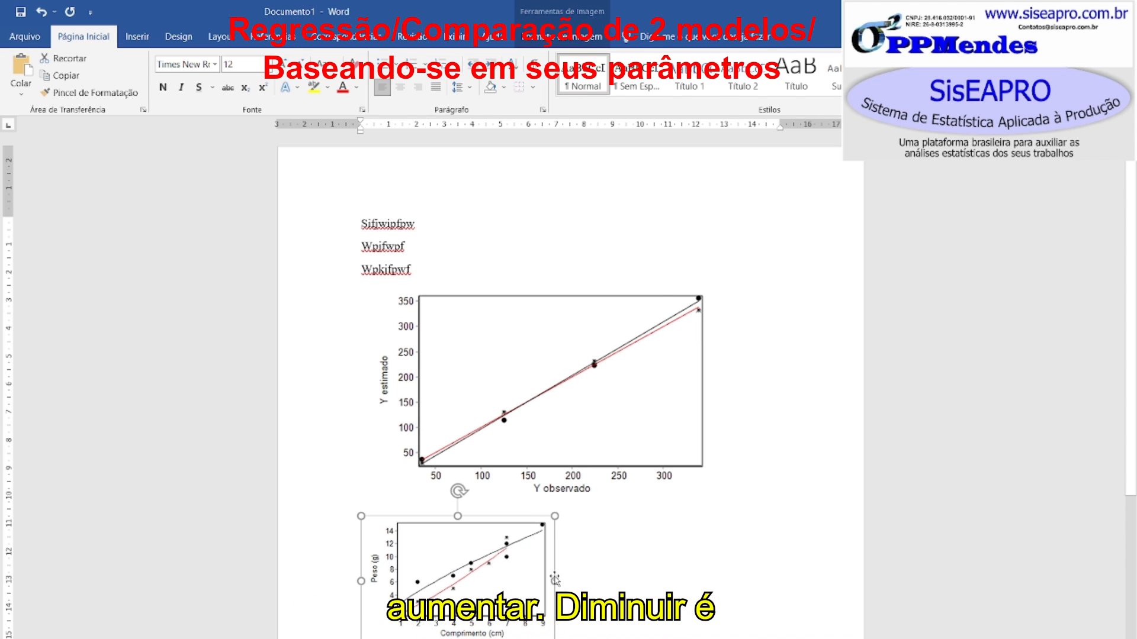
{"action": "left_click", "coordinate": [658, 564]}
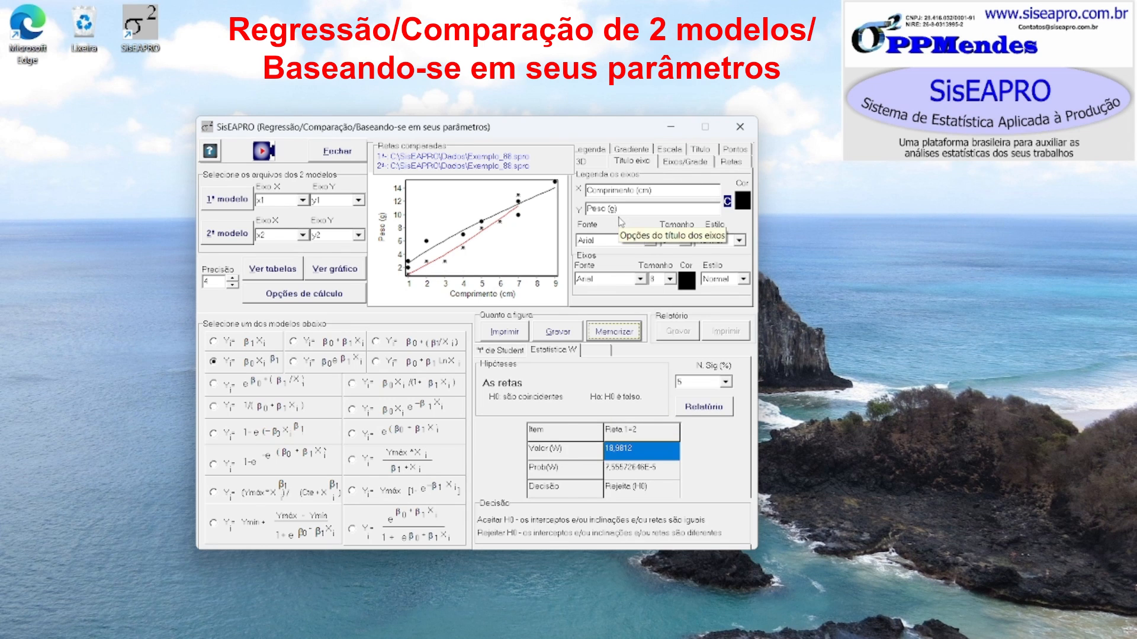
Close the model comparison window and exit SisEAPRO.
{"action": "left_click", "coordinate": [740, 127]}
{"action": "left_click", "coordinate": [710, 125]}
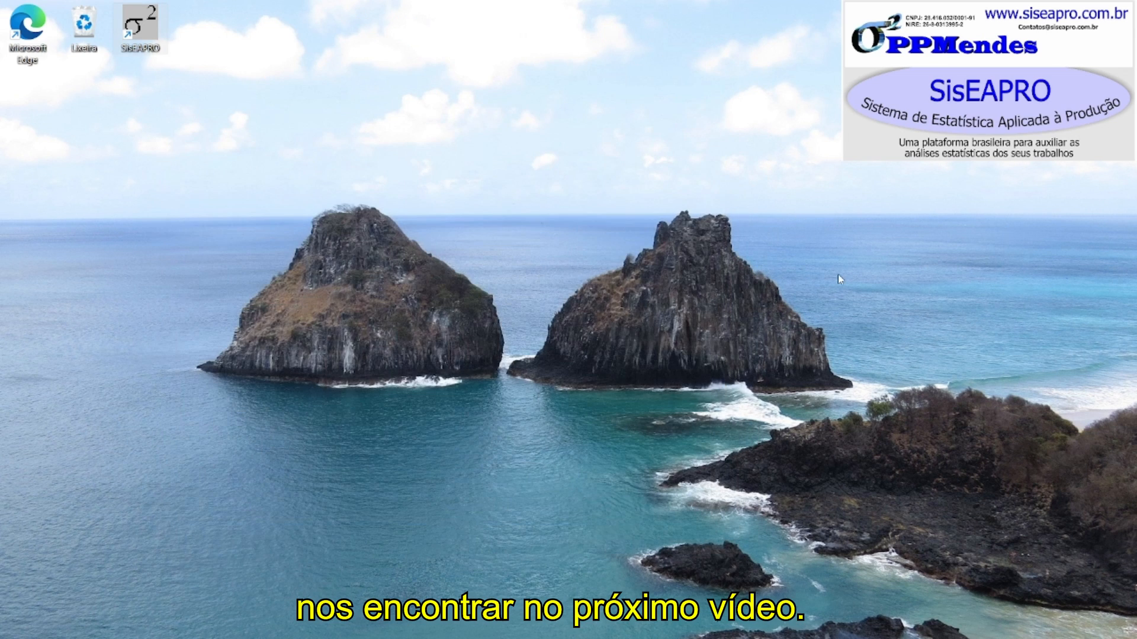